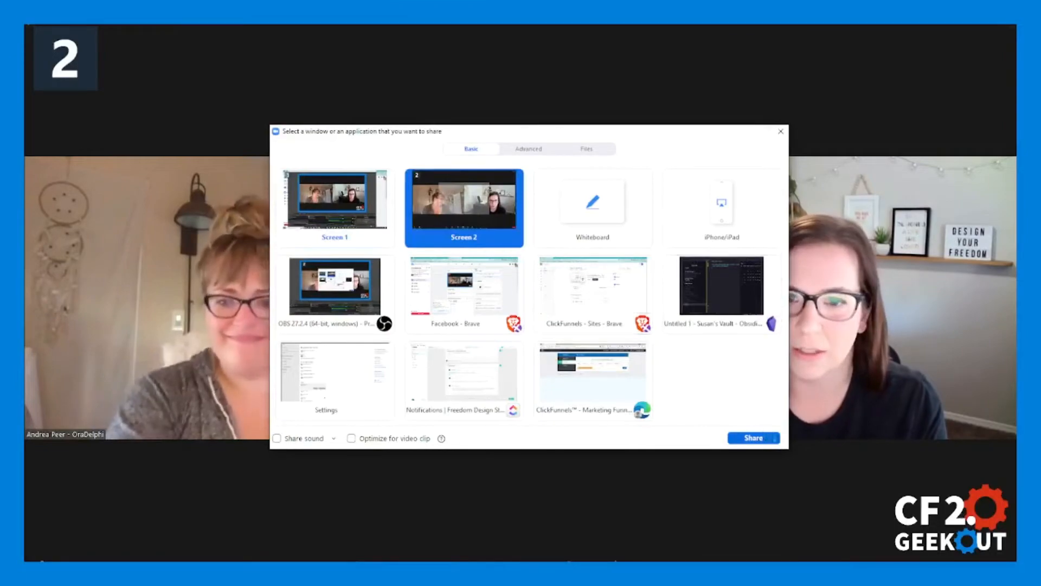
Share Screen 2 in the meeting and arrange the participants' video window in gallery view, clear of the site overview cards.
{"action": "left_click", "coordinate": [770, 438]}
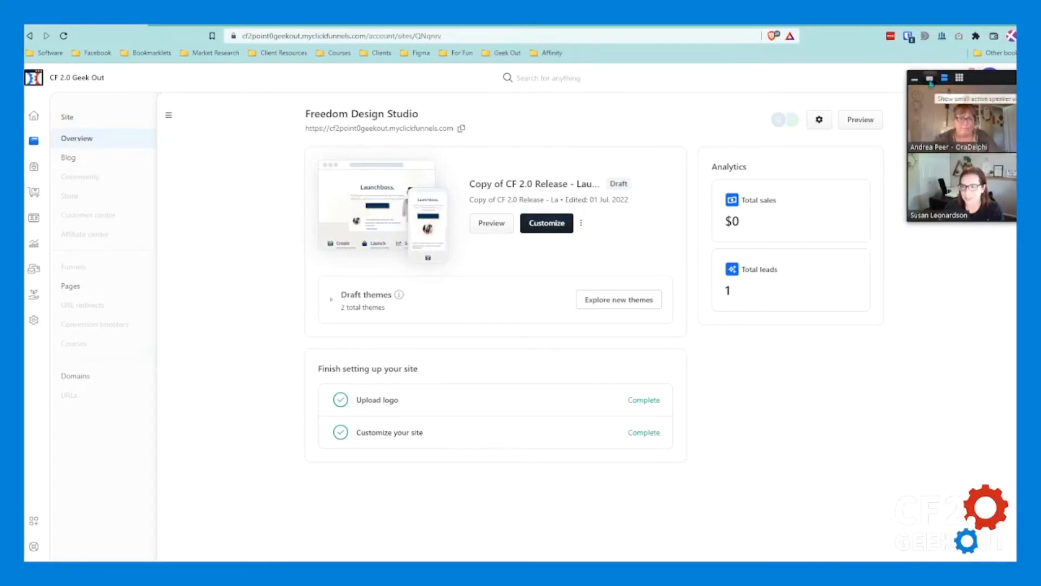
{"action": "left_click", "coordinate": [959, 78]}
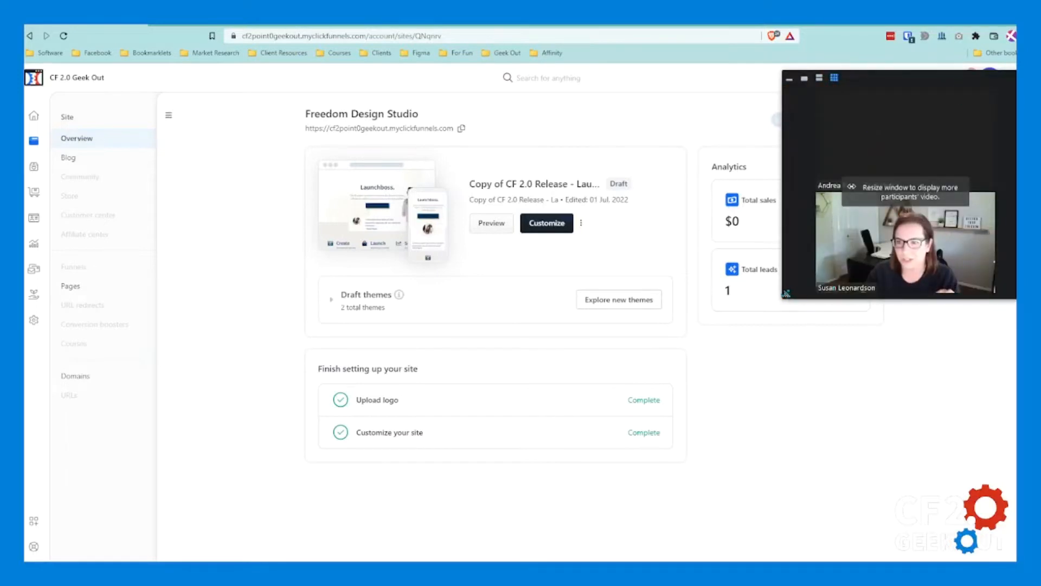
{"action": "left_click_drag", "start_coordinate": [895, 78], "coordinate": [887, 325]}
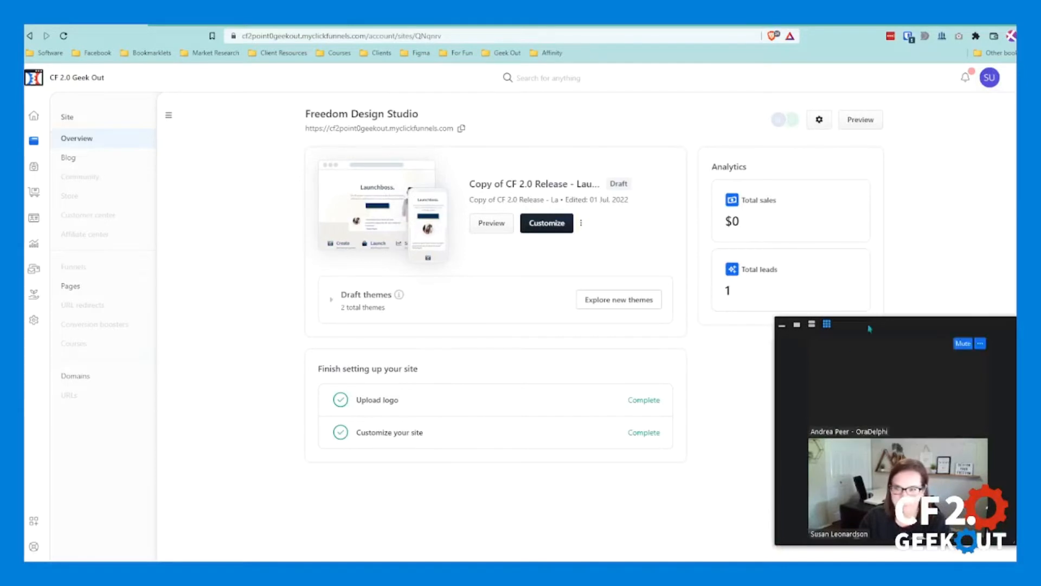
{"action": "left_click_drag", "start_coordinate": [778, 540], "coordinate": [824, 543]}
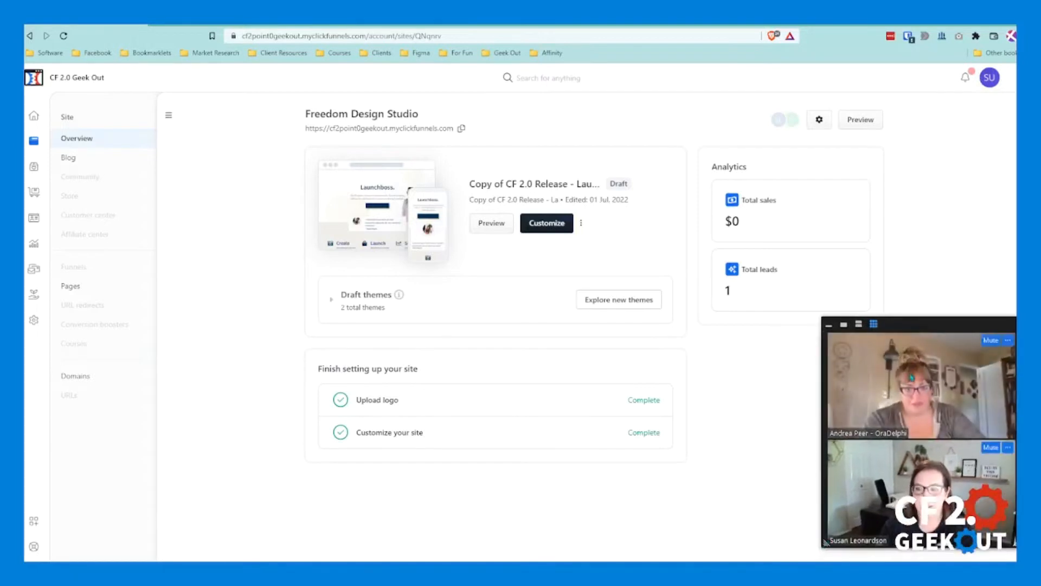
{"action": "left_click_drag", "start_coordinate": [930, 330], "coordinate": [940, 297]}
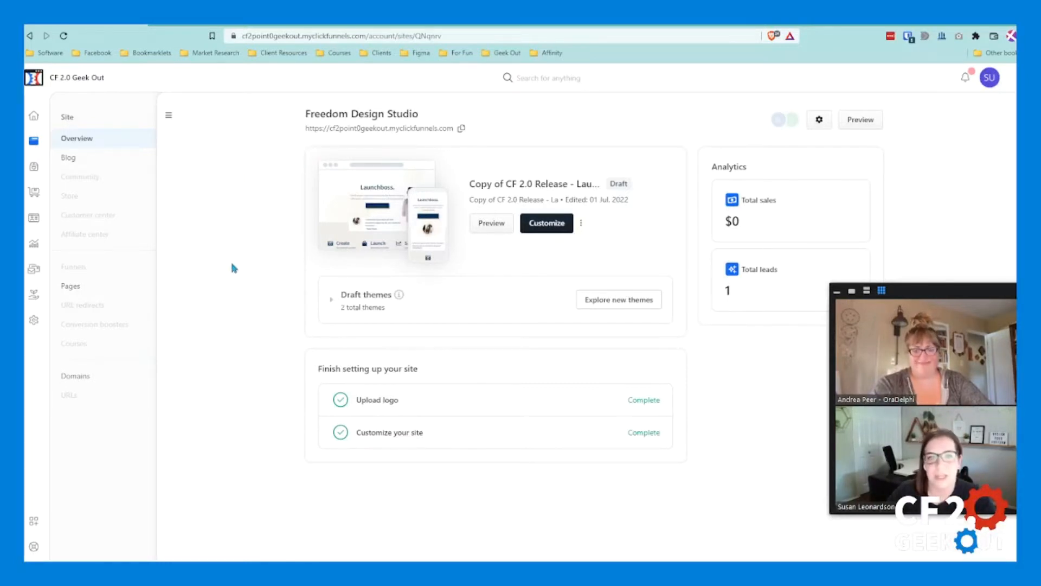
Open the ClickFunnels help chat and bring up its Give feedback list of feature requests, keeping the video window clear of it.
{"action": "left_click", "coordinate": [33, 550]}
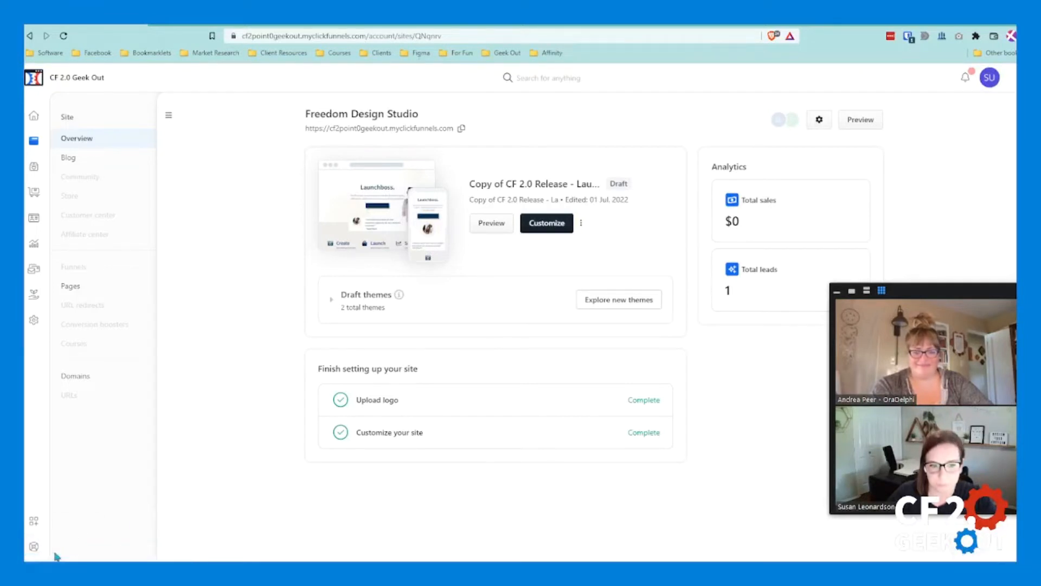
{"action": "left_click", "coordinate": [38, 550]}
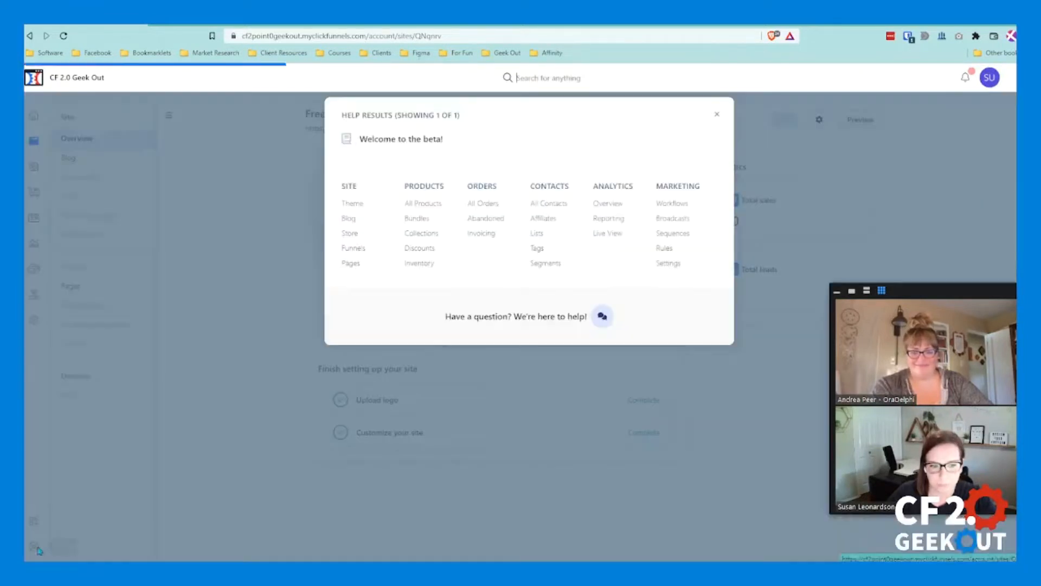
{"action": "left_click", "coordinate": [541, 320]}
{"action": "left_click_drag", "start_coordinate": [892, 297], "coordinate": [670, 290]}
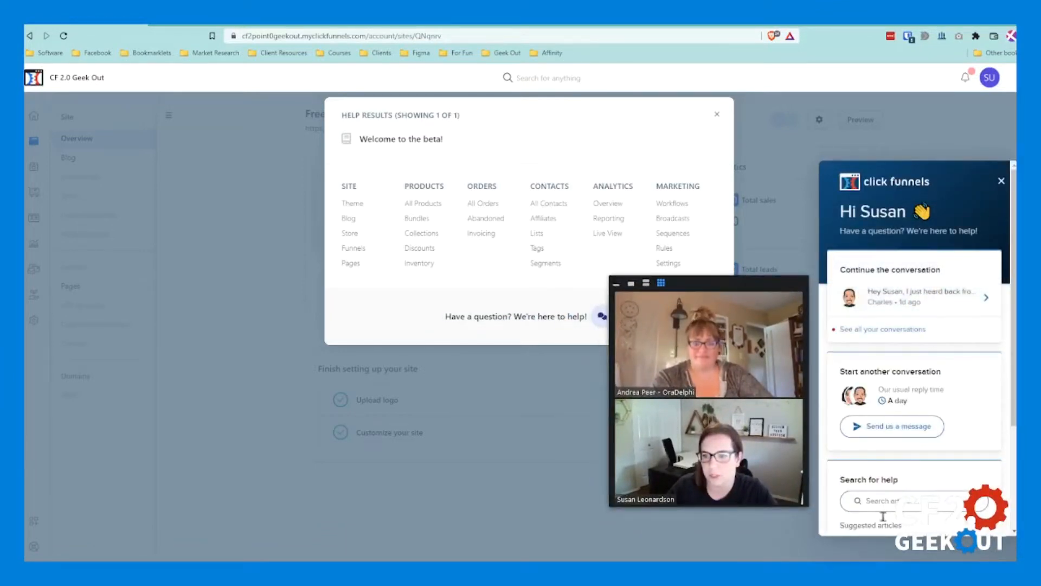
{"action": "scroll", "coordinate": [878, 363], "scroll_direction": "down", "scroll_amount": 5}
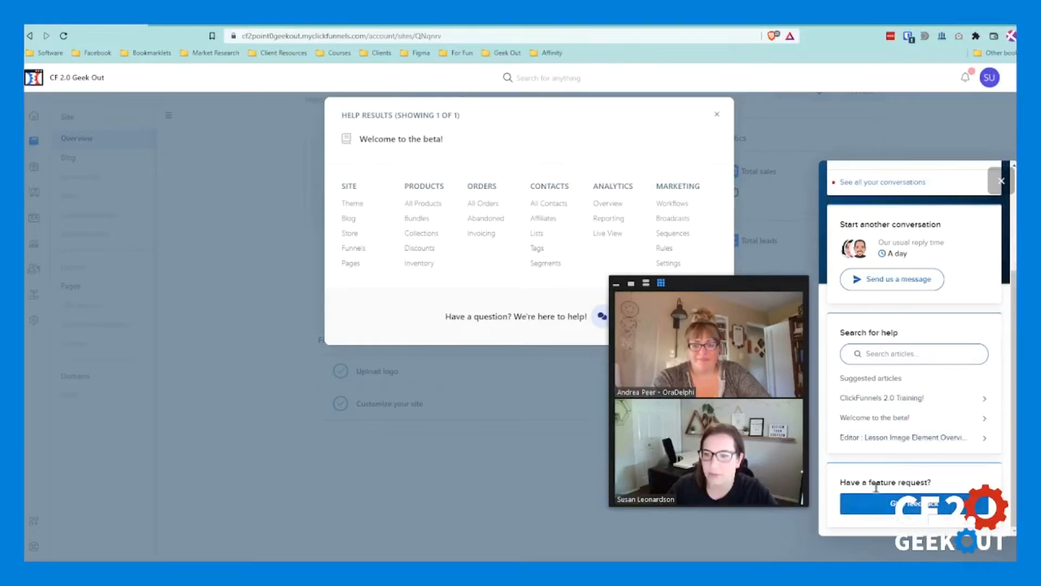
{"action": "left_click", "coordinate": [918, 502]}
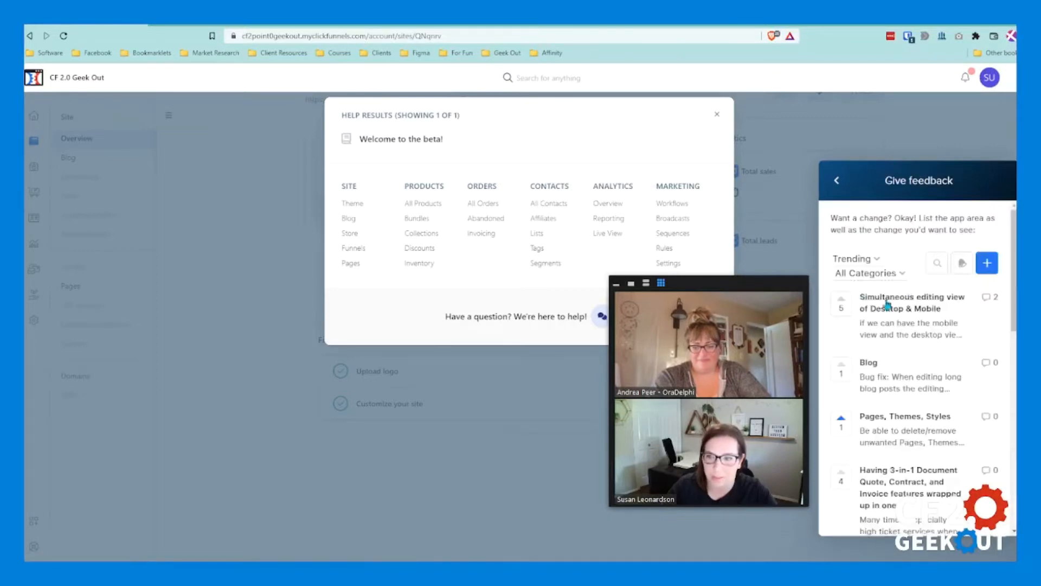
Examine the trending feature requests in the feedback list, including their votes and review statuses.
{"action": "scroll", "coordinate": [882, 325], "scroll_direction": "down", "scroll_amount": 1}
{"action": "scroll", "coordinate": [883, 351], "scroll_direction": "down", "scroll_amount": 5}
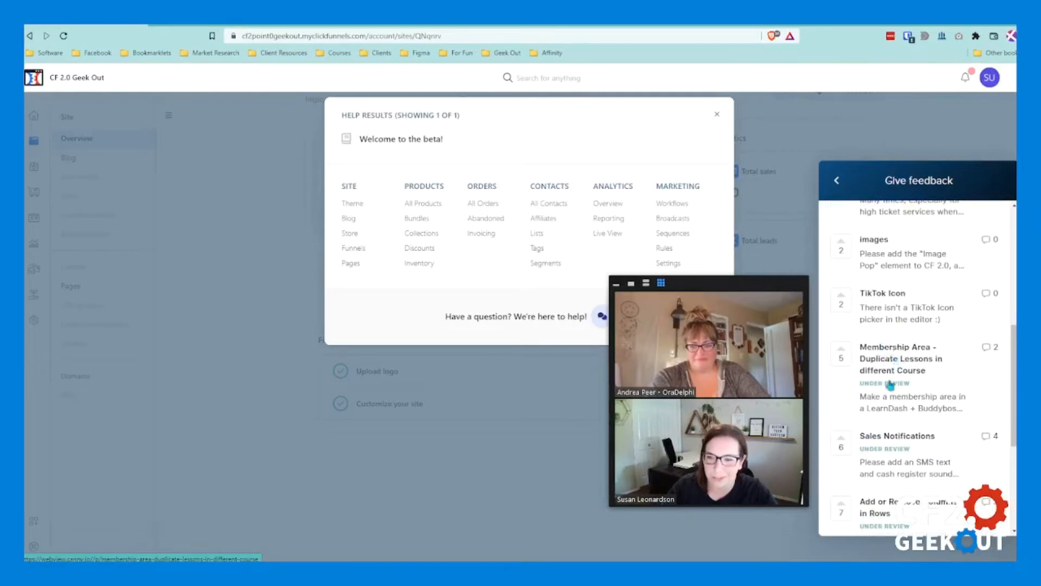
{"action": "scroll", "coordinate": [889, 390], "scroll_direction": "down", "scroll_amount": 3}
{"action": "scroll", "coordinate": [847, 385], "scroll_direction": "up", "scroll_amount": 3}
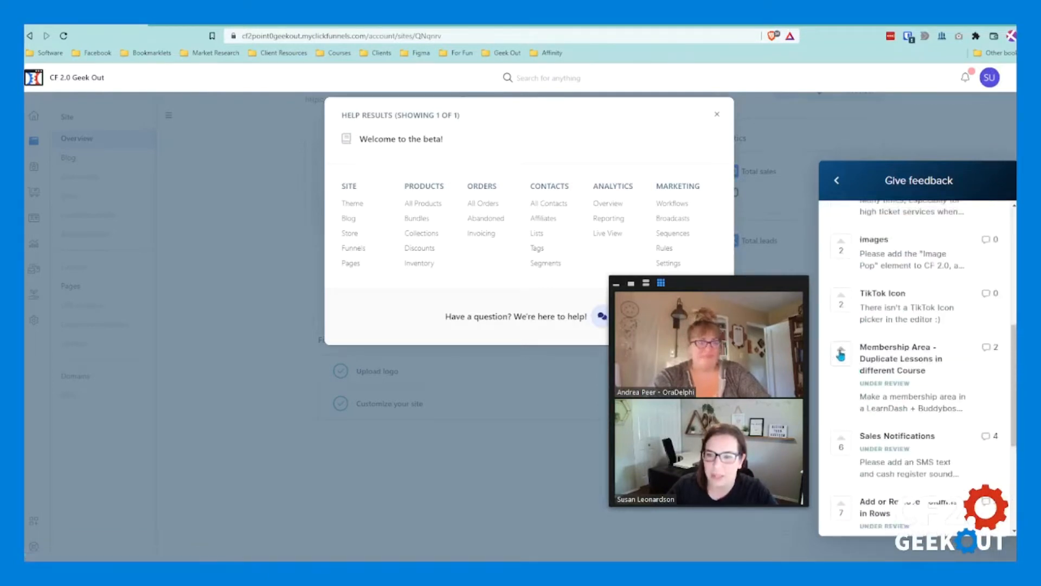
{"action": "scroll", "coordinate": [848, 328], "scroll_direction": "up", "scroll_amount": 6}
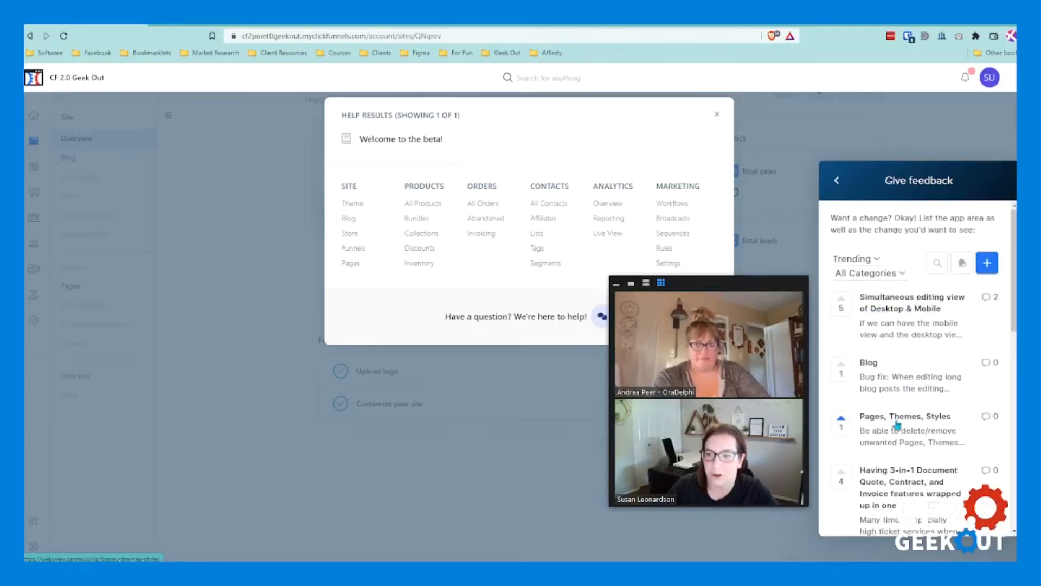
{"action": "scroll", "coordinate": [890, 428], "scroll_direction": "down", "scroll_amount": 3}
{"action": "scroll", "coordinate": [890, 431], "scroll_direction": "down", "scroll_amount": 15}
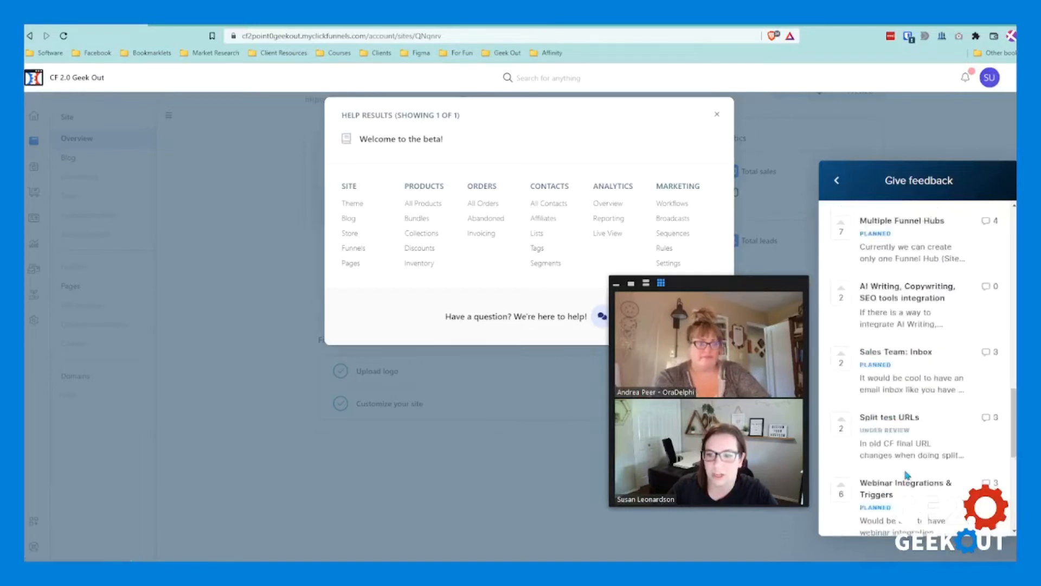
{"action": "scroll", "coordinate": [902, 483], "scroll_direction": "down", "scroll_amount": 3}
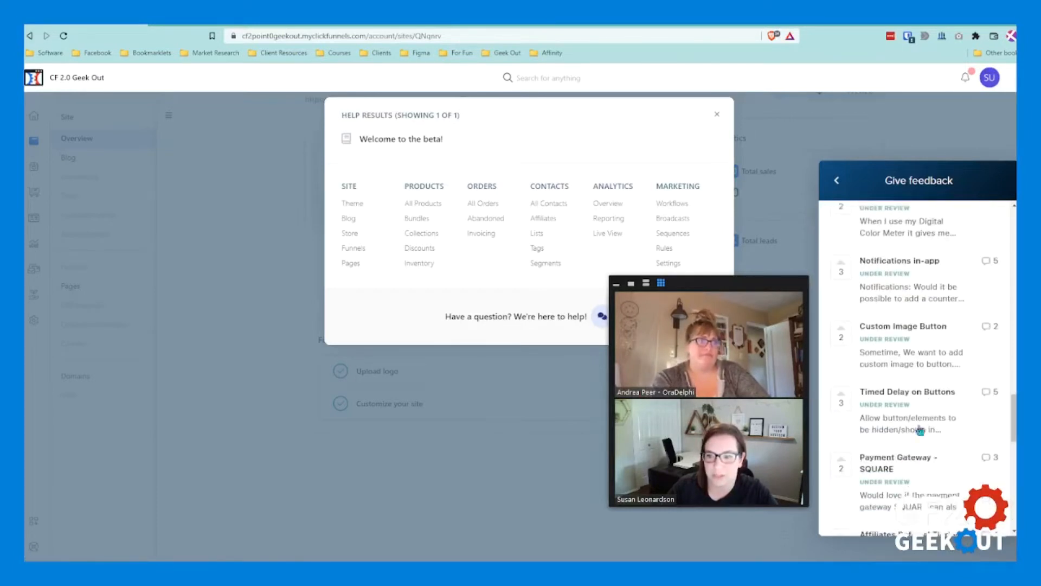
Close the feedback list, help chat and help search, and move the video window back off the site overview content.
{"action": "left_click", "coordinate": [838, 180]}
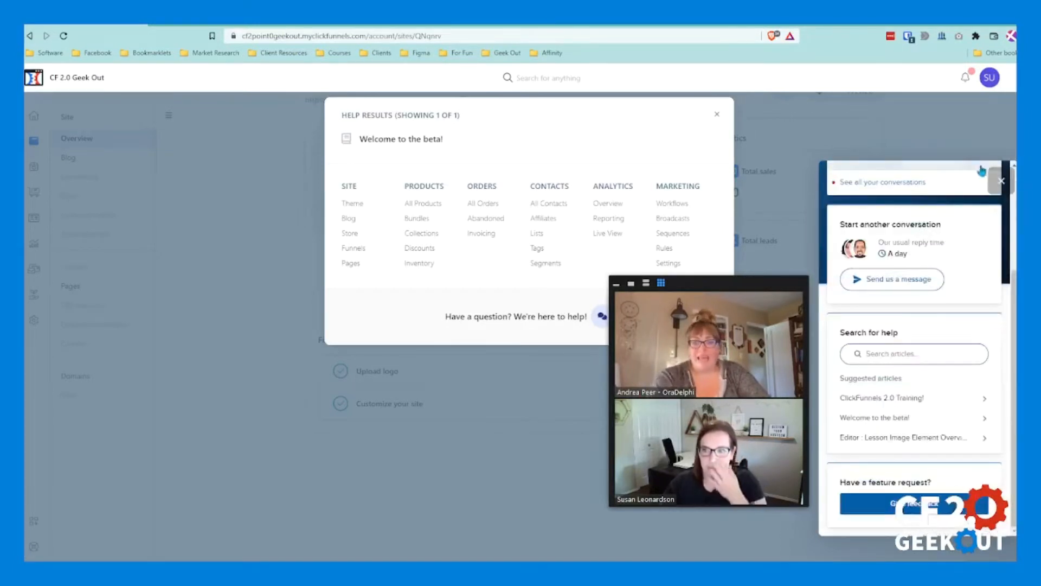
{"action": "left_click", "coordinate": [1001, 183]}
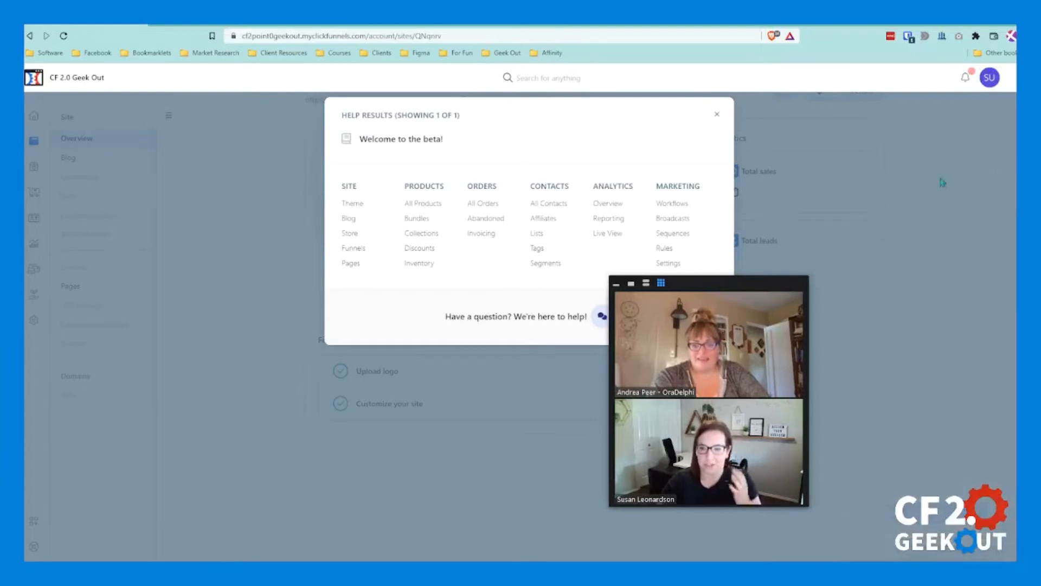
{"action": "left_click", "coordinate": [718, 115]}
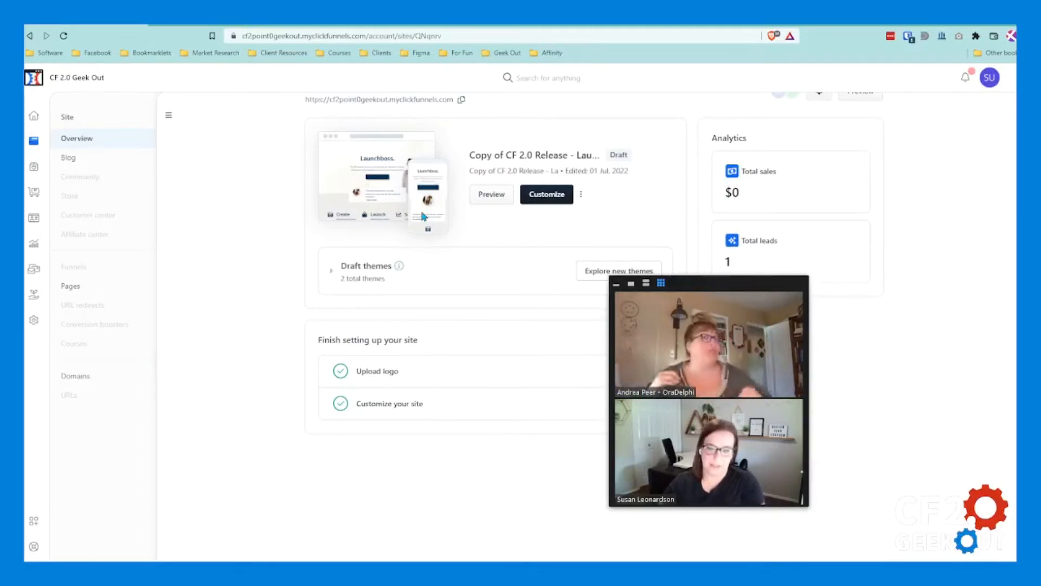
{"action": "scroll", "coordinate": [282, 385], "scroll_direction": "up", "scroll_amount": 1}
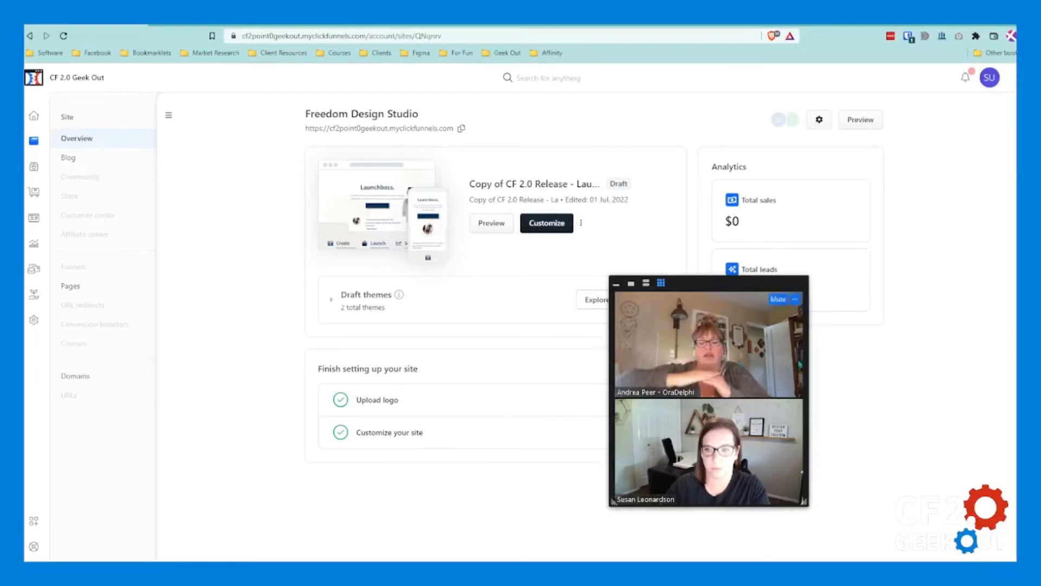
{"action": "left_click_drag", "start_coordinate": [755, 293], "coordinate": [972, 292]}
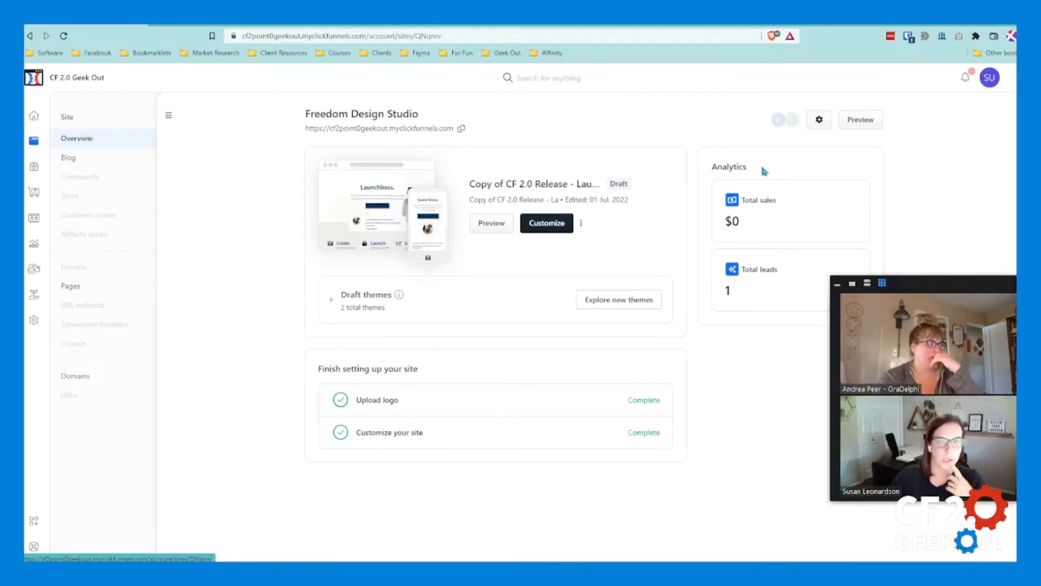
Open the Freedom Design Studio site settings and review the site information, availability and tracking code sections.
{"action": "left_click", "coordinate": [813, 127]}
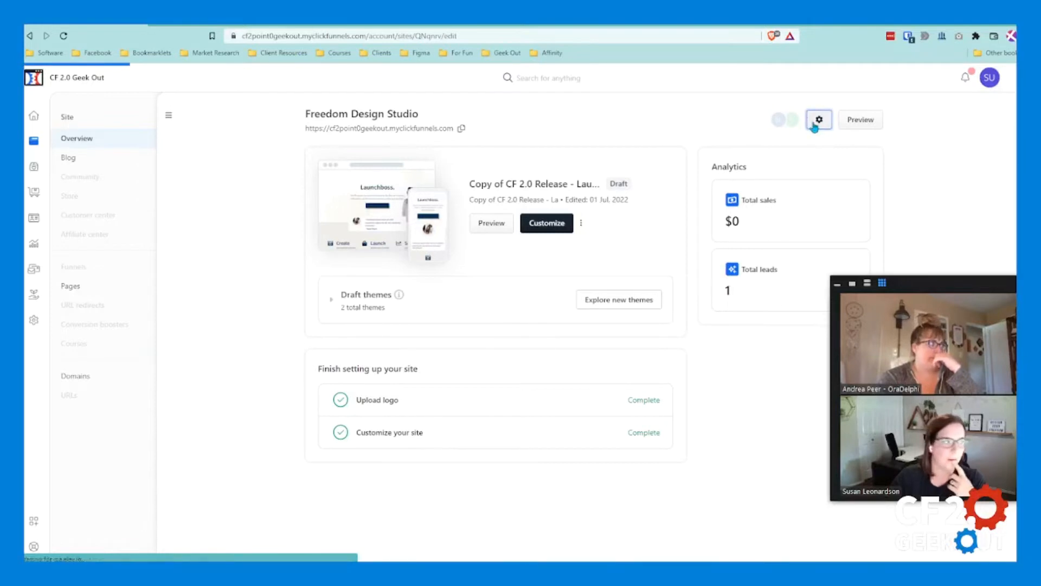
{"action": "scroll", "coordinate": [493, 400], "scroll_direction": "down", "scroll_amount": 2}
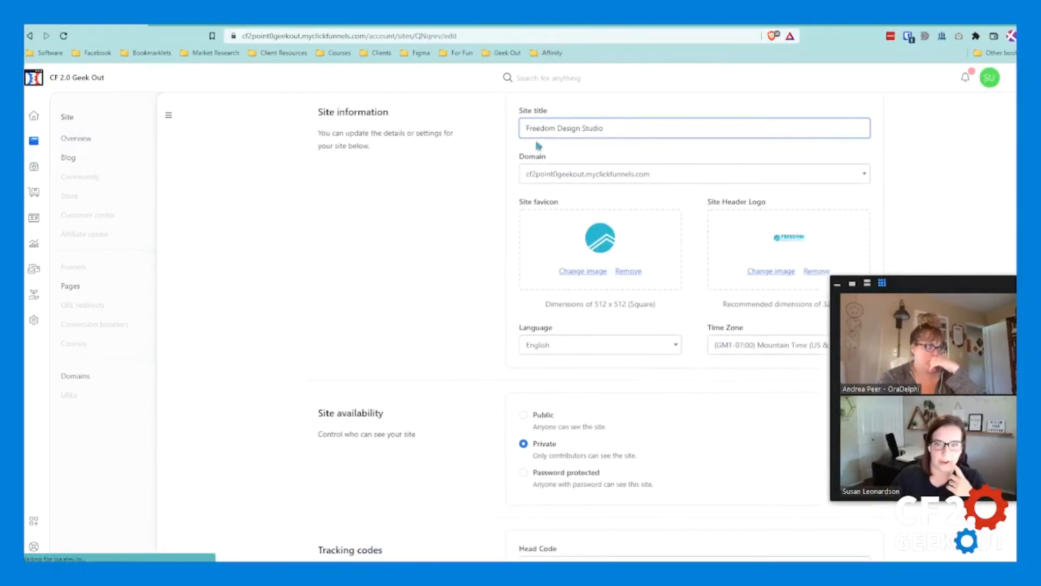
{"action": "scroll", "coordinate": [509, 154], "scroll_direction": "up", "scroll_amount": 2}
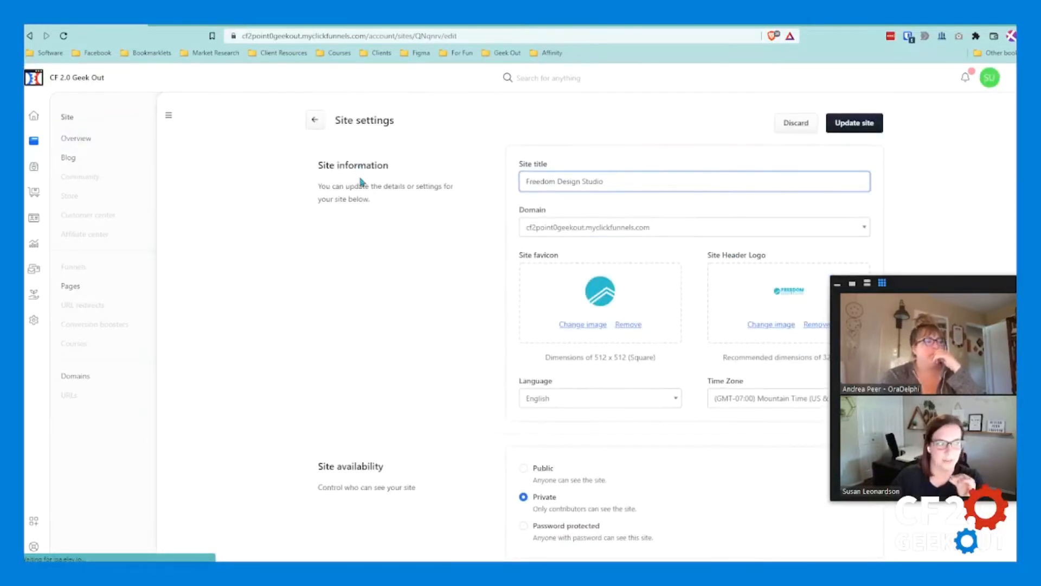
{"action": "scroll", "coordinate": [424, 170], "scroll_direction": "down", "scroll_amount": 1}
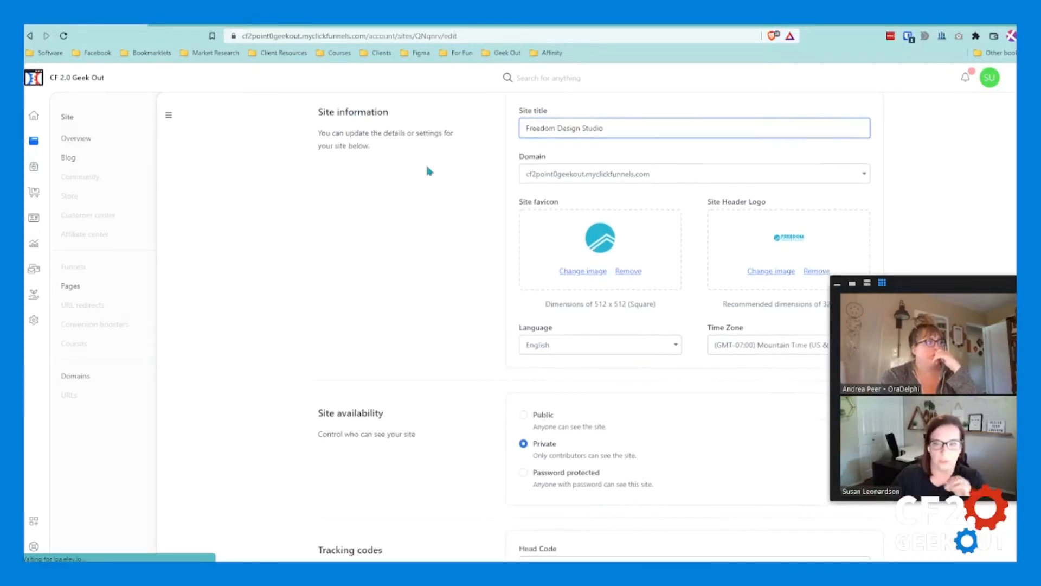
{"action": "scroll", "coordinate": [440, 189], "scroll_direction": "down", "scroll_amount": 2}
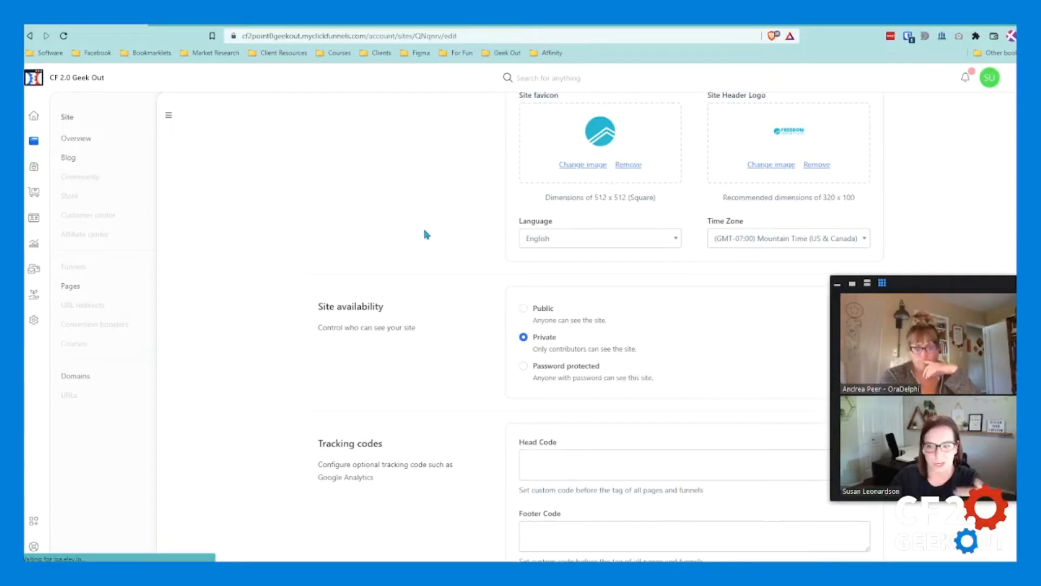
{"action": "scroll", "coordinate": [425, 235], "scroll_direction": "down", "scroll_amount": 1}
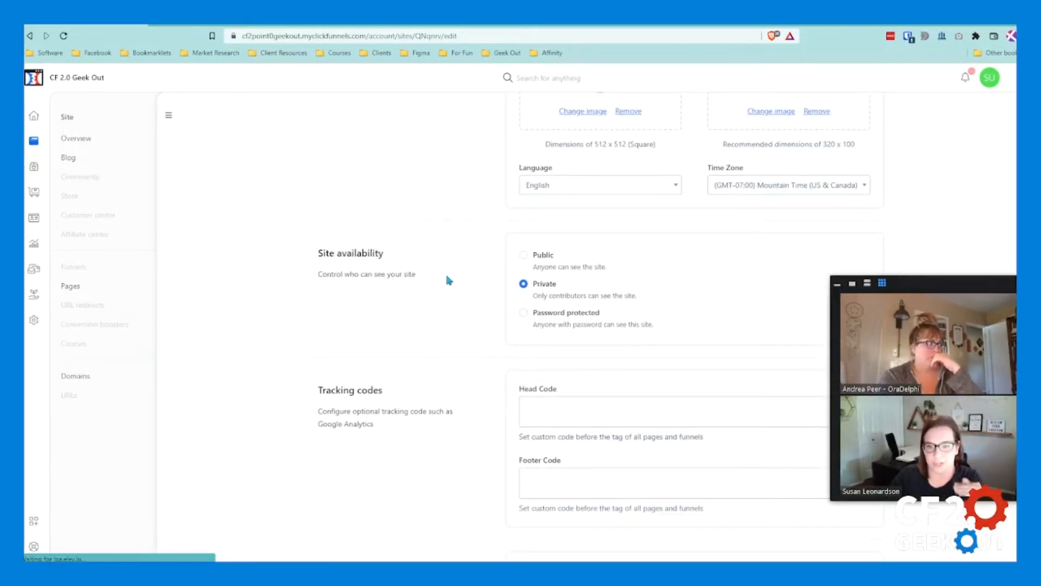
{"action": "scroll", "coordinate": [443, 275], "scroll_direction": "down", "scroll_amount": 4}
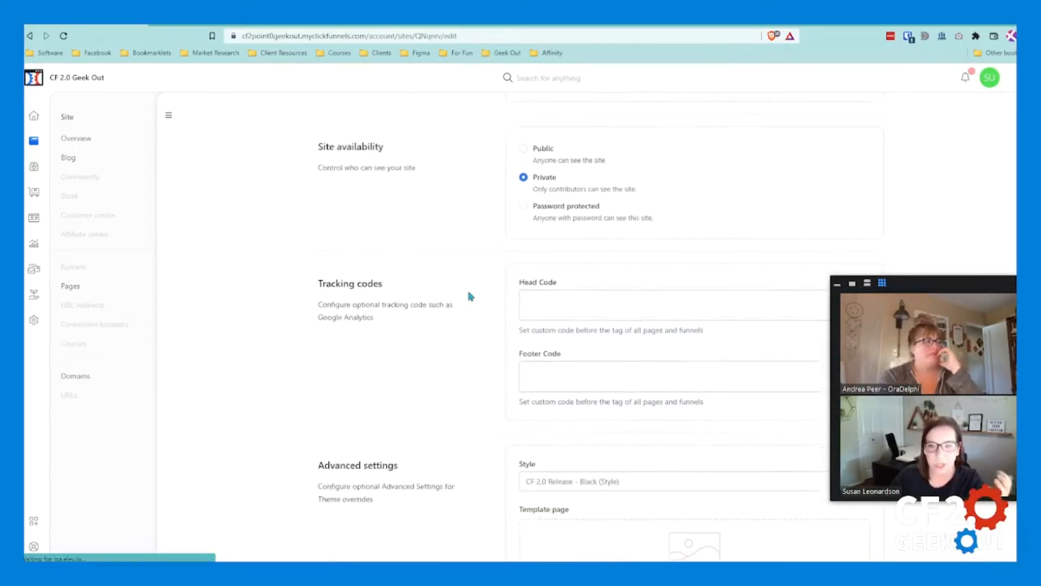
Examine the theme override choices under Advanced settings, including the available Style options, and close the list without picking one.
{"action": "scroll", "coordinate": [342, 293], "scroll_direction": "down", "scroll_amount": 2}
{"action": "left_click_drag", "start_coordinate": [320, 249], "coordinate": [416, 256]}
{"action": "left_click", "coordinate": [527, 253]}
{"action": "scroll", "coordinate": [560, 258], "scroll_direction": "down", "scroll_amount": 1}
{"action": "left_click", "coordinate": [651, 214]}
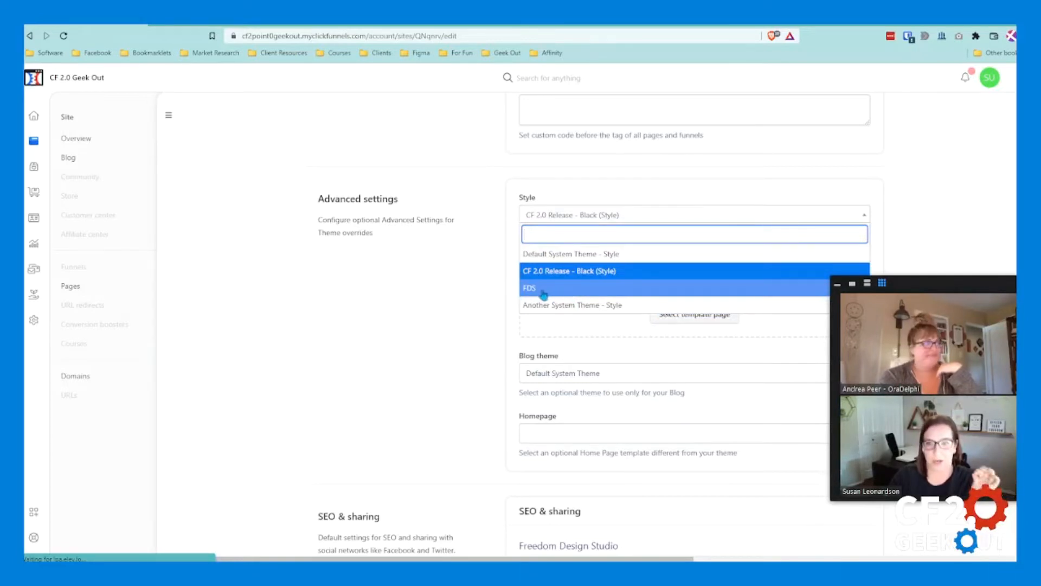
{"action": "left_click", "coordinate": [489, 281]}
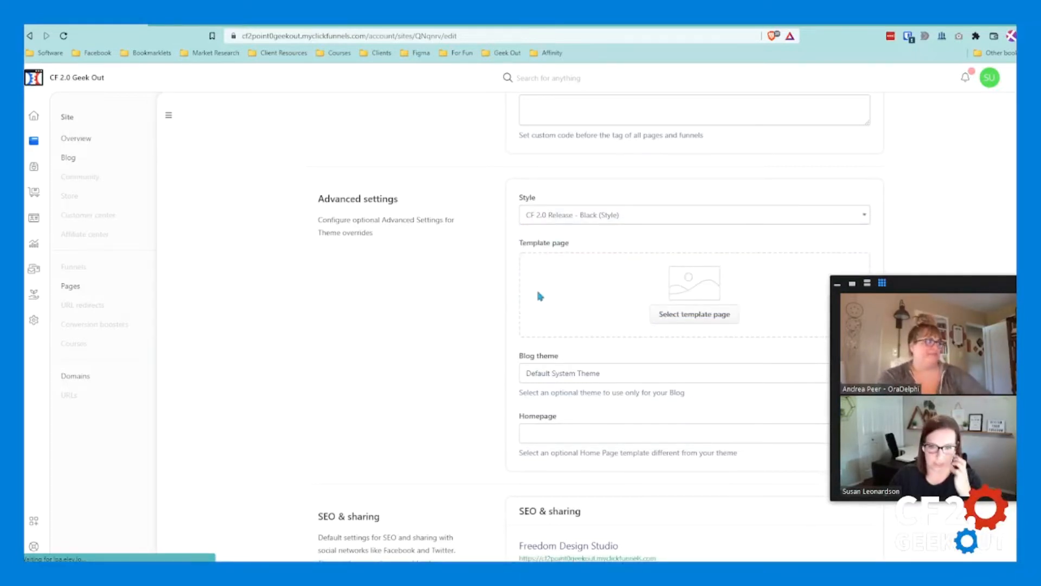
{"action": "scroll", "coordinate": [488, 285], "scroll_direction": "up", "scroll_amount": 2}
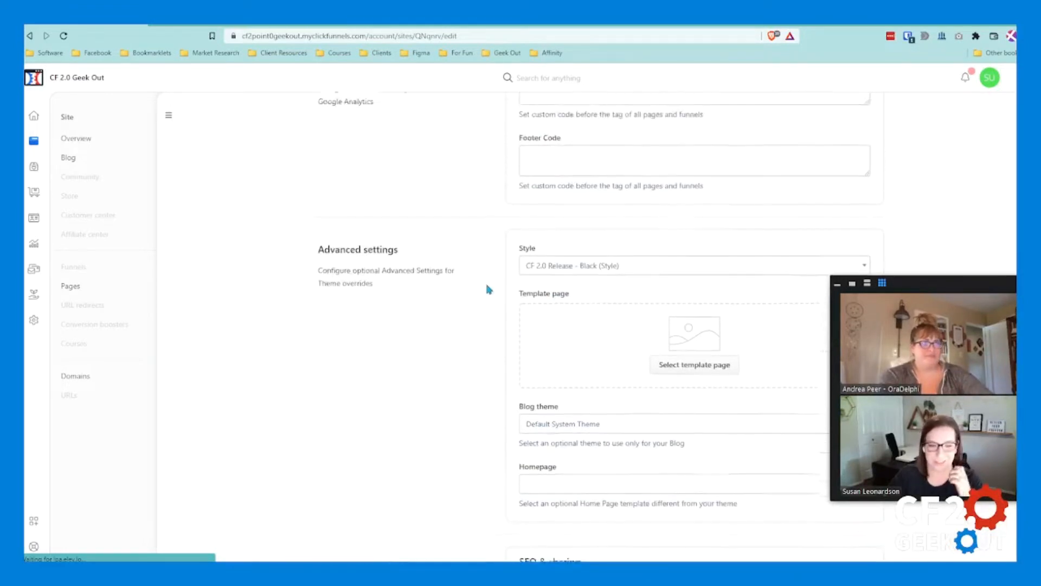
{"action": "scroll", "coordinate": [493, 289], "scroll_direction": "down", "scroll_amount": 2}
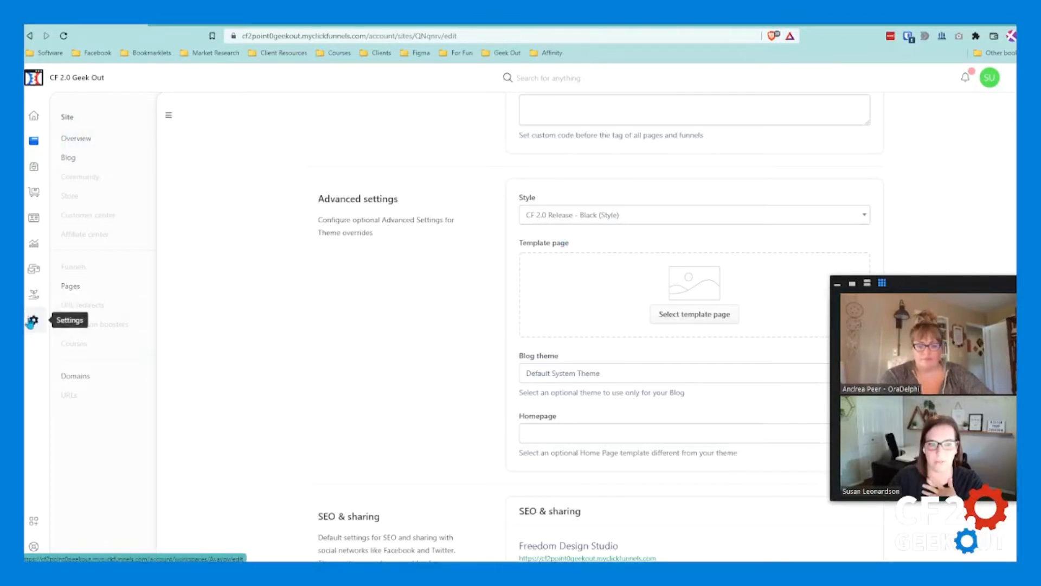
{"action": "left_click", "coordinate": [600, 220]}
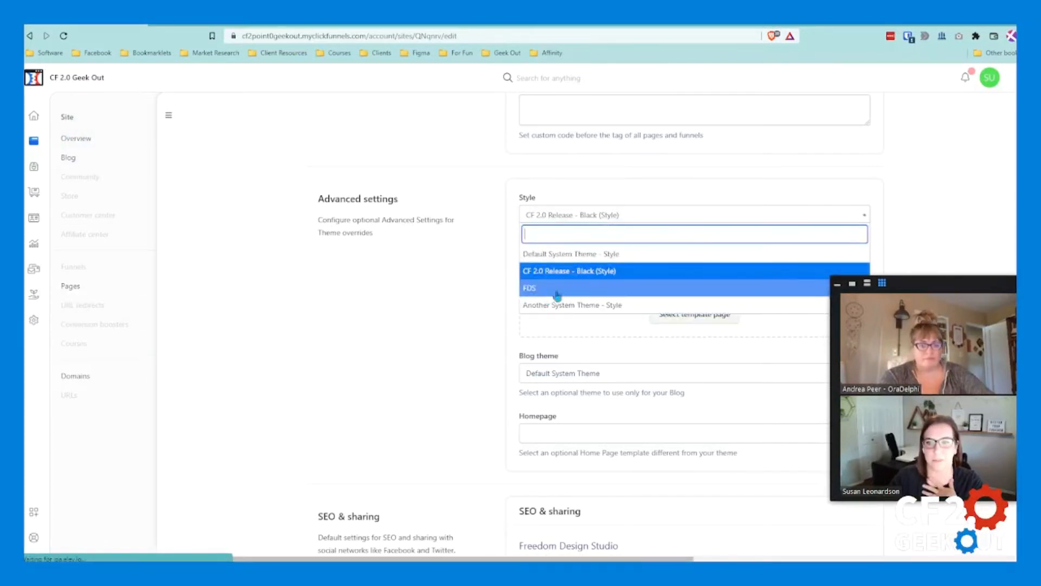
{"action": "left_click", "coordinate": [430, 262]}
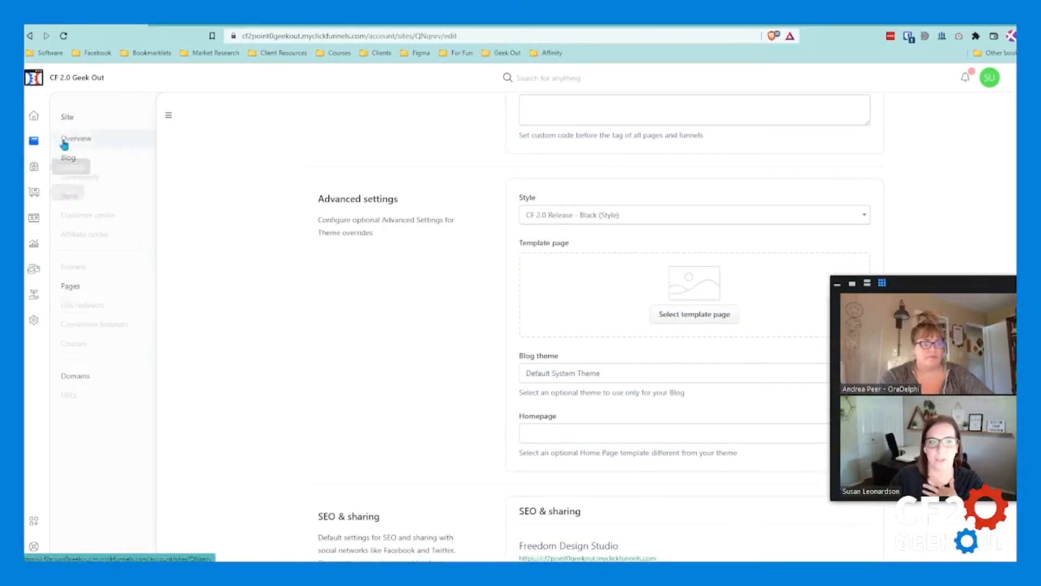
Leave the site settings and open the site's list of standalone pages.
{"action": "left_click", "coordinate": [85, 136]}
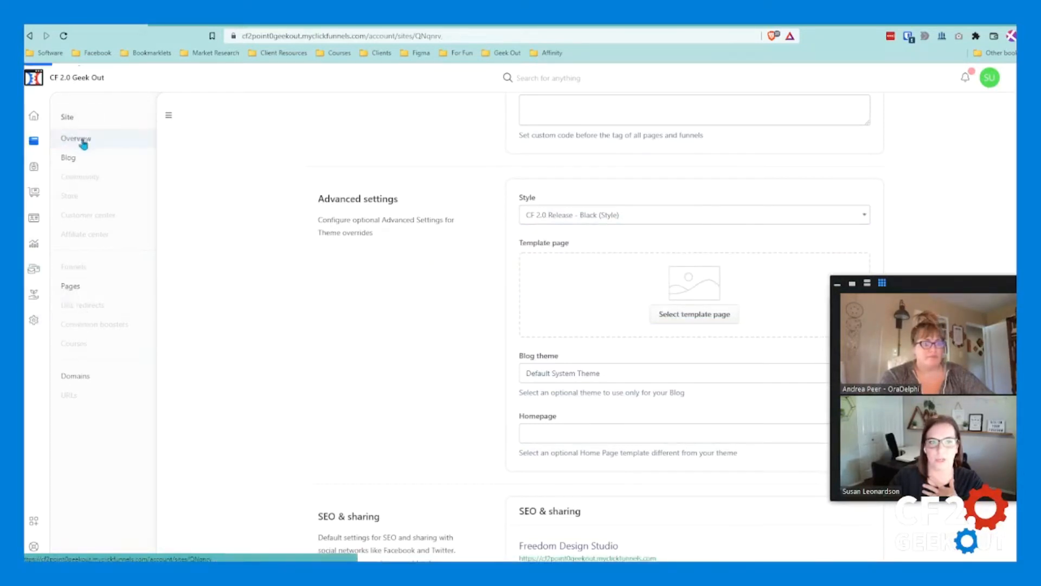
{"action": "left_click", "coordinate": [79, 295]}
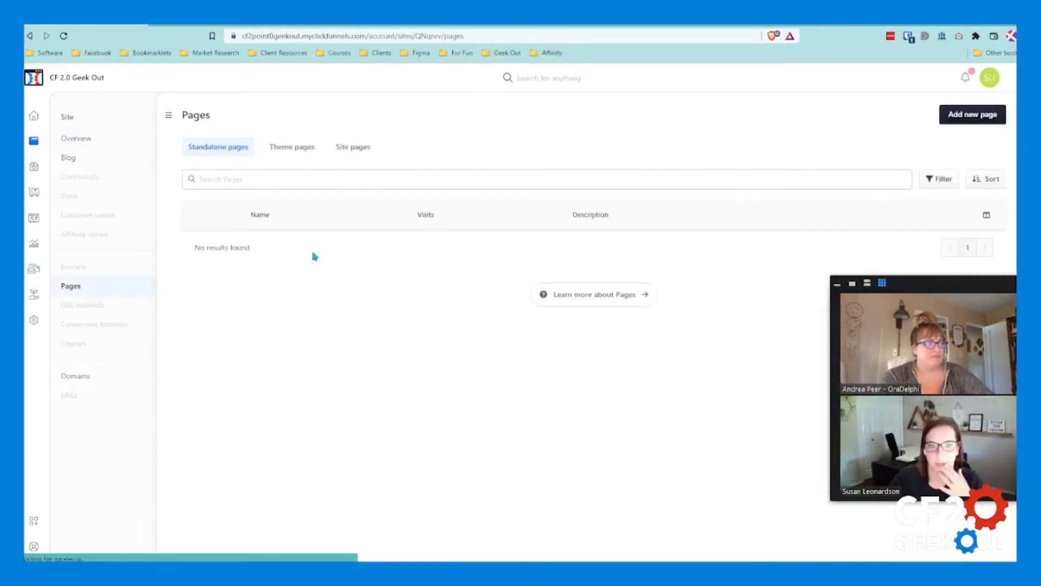
Show the site pages and open the CFGO page in the page editor.
{"action": "left_click", "coordinate": [345, 151]}
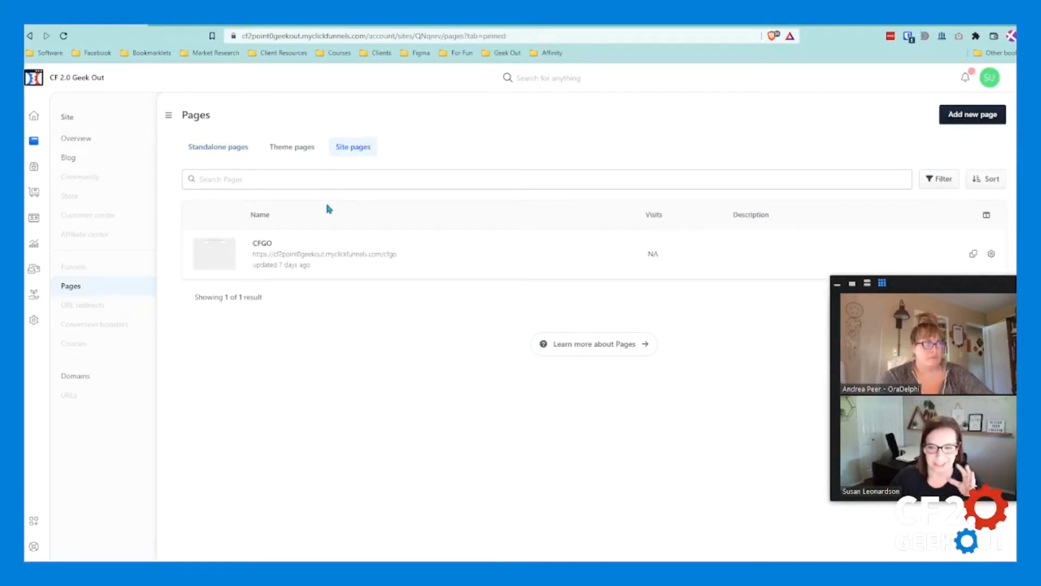
{"action": "left_click", "coordinate": [264, 248]}
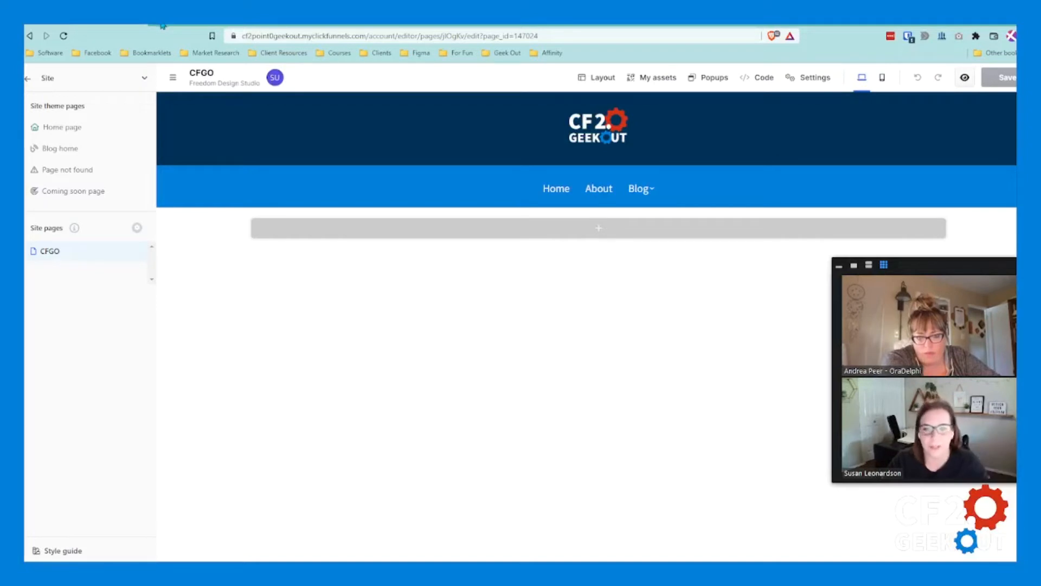
Switch to the Marketing Secrets home page, examine its hero layout as a reference and close the newsletter popup.
{"action": "left_click", "coordinate": [162, 26]}
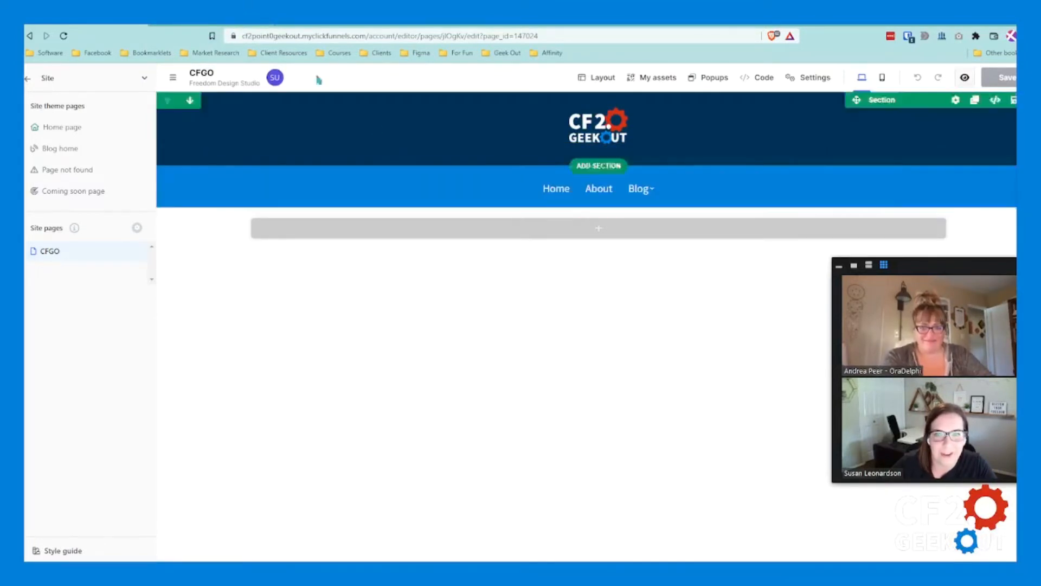
{"action": "left_click", "coordinate": [222, 26]}
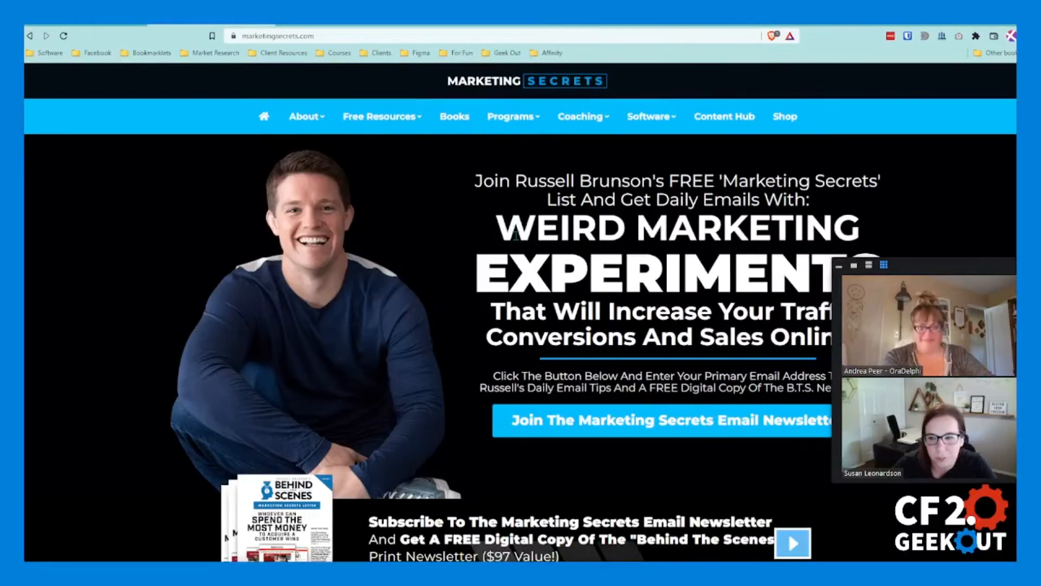
{"action": "scroll", "coordinate": [445, 198], "scroll_direction": "down", "scroll_amount": 2}
{"action": "scroll", "coordinate": [542, 206], "scroll_direction": "up", "scroll_amount": 2}
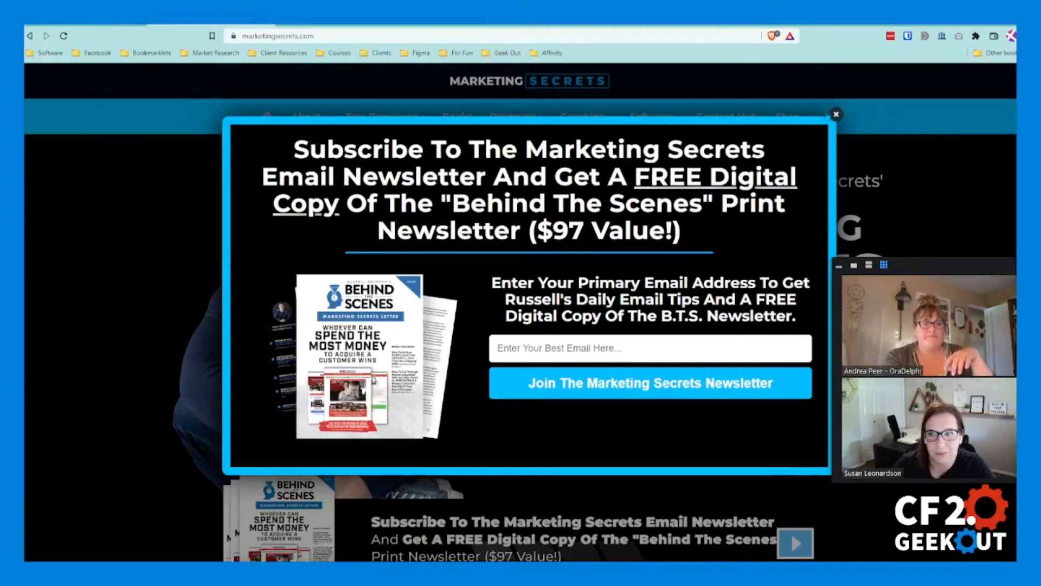
{"action": "left_click", "coordinate": [836, 114]}
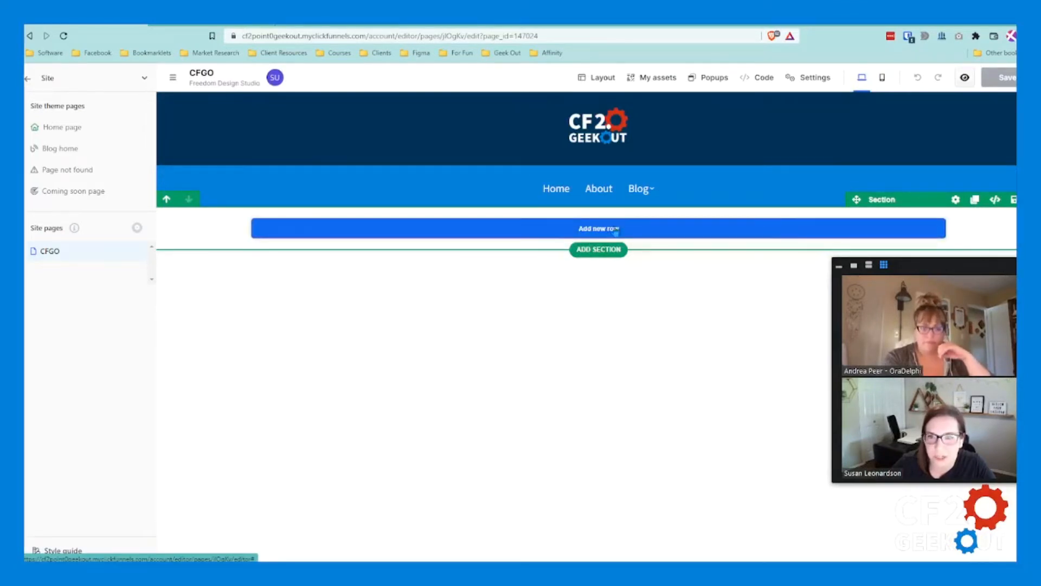
Add a 2 Columns row to the empty section of the CFGO page.
{"action": "left_click", "coordinate": [719, 224]}
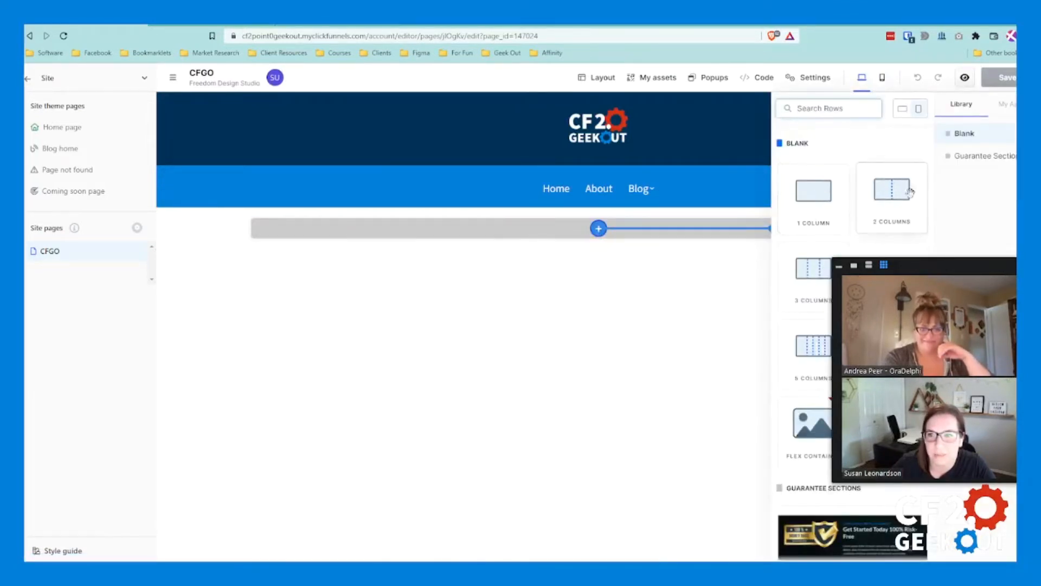
{"action": "left_click", "coordinate": [892, 202]}
{"action": "left_click", "coordinate": [623, 339]}
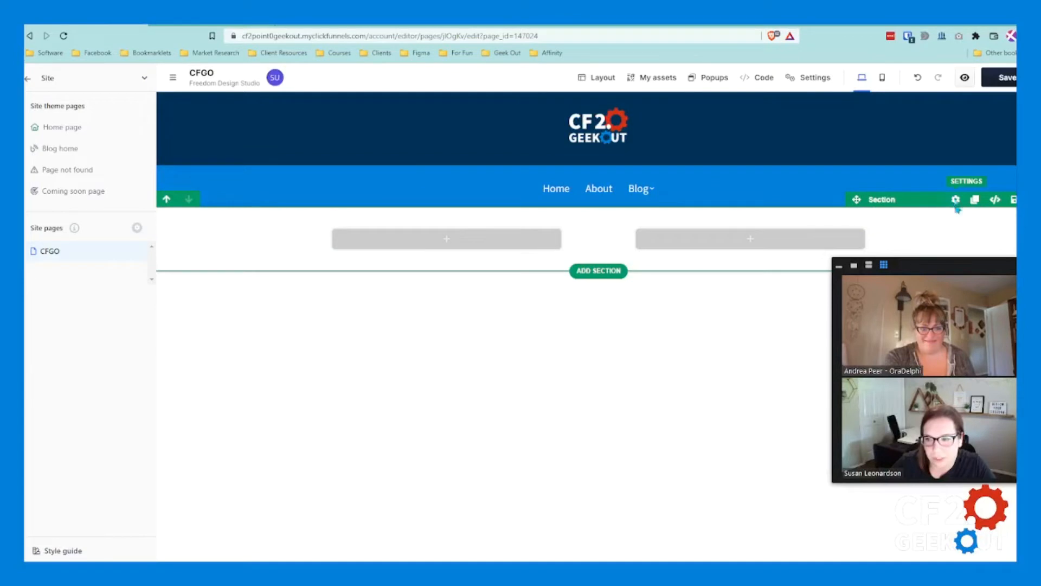
Set the section's top and bottom padding to 200 and move the video window clear of the columns.
{"action": "left_click", "coordinate": [956, 200]}
{"action": "left_click_drag", "start_coordinate": [884, 266], "coordinate": [683, 265]}
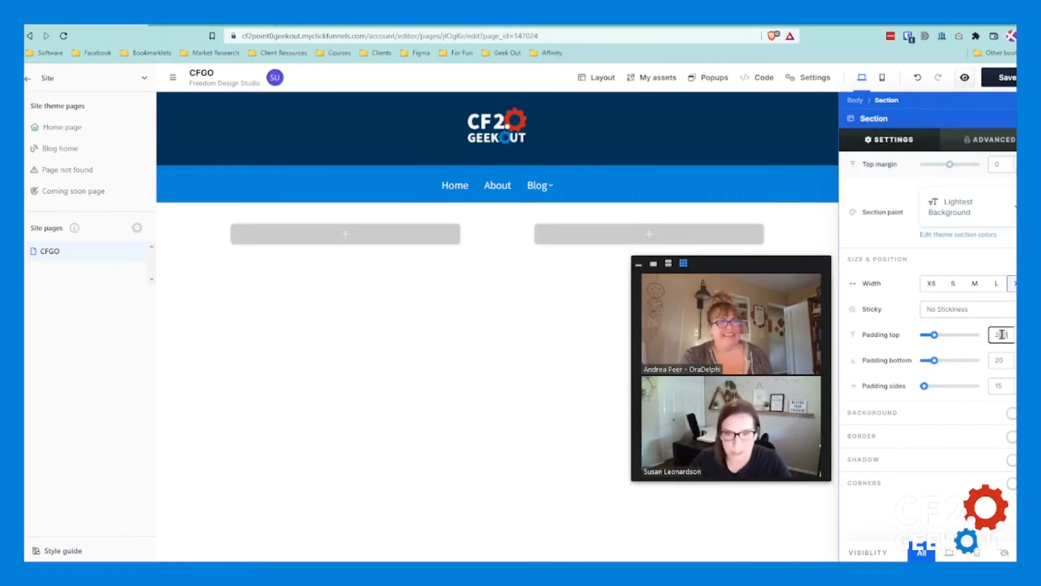
{"action": "type", "text": "0"}
{"action": "left_click", "coordinate": [1000, 360]}
{"action": "type", "text": "0"}
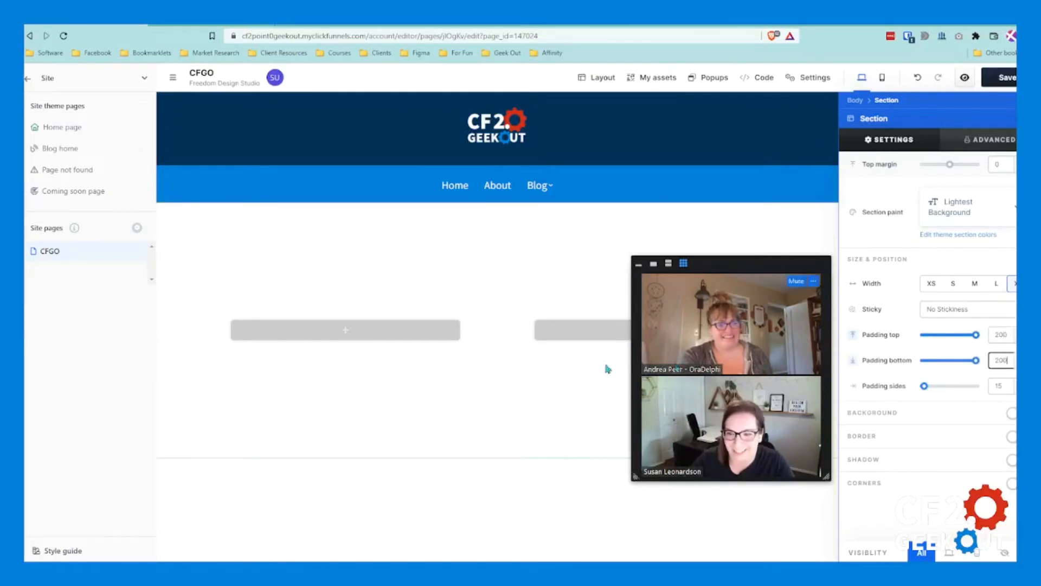
{"action": "left_click", "coordinate": [460, 377]}
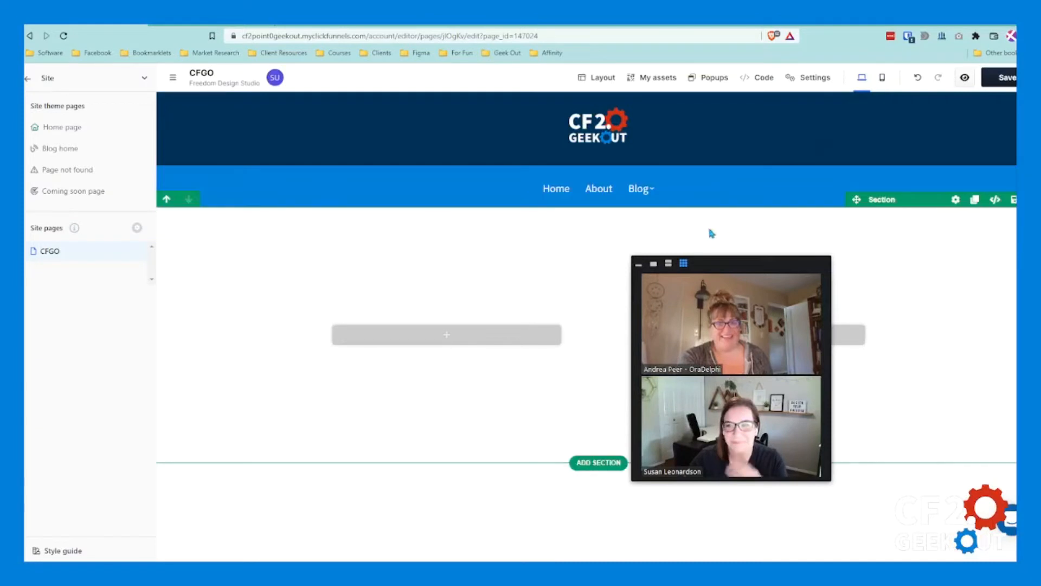
{"action": "left_click_drag", "start_coordinate": [708, 266], "coordinate": [905, 232]}
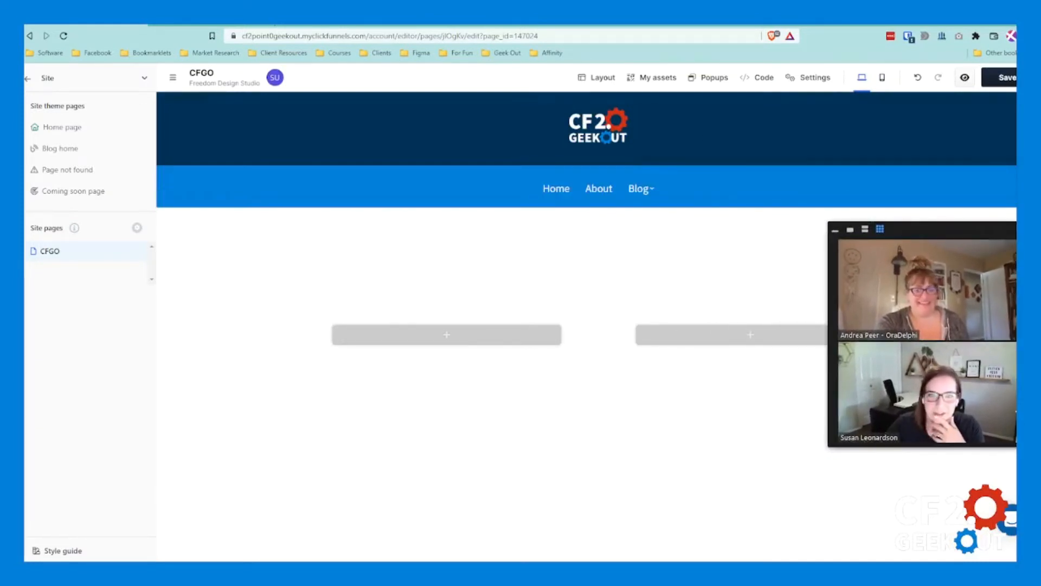
Add a headline, sub headline and button to the row's right column and an image to its left column.
{"action": "left_click", "coordinate": [197, 25]}
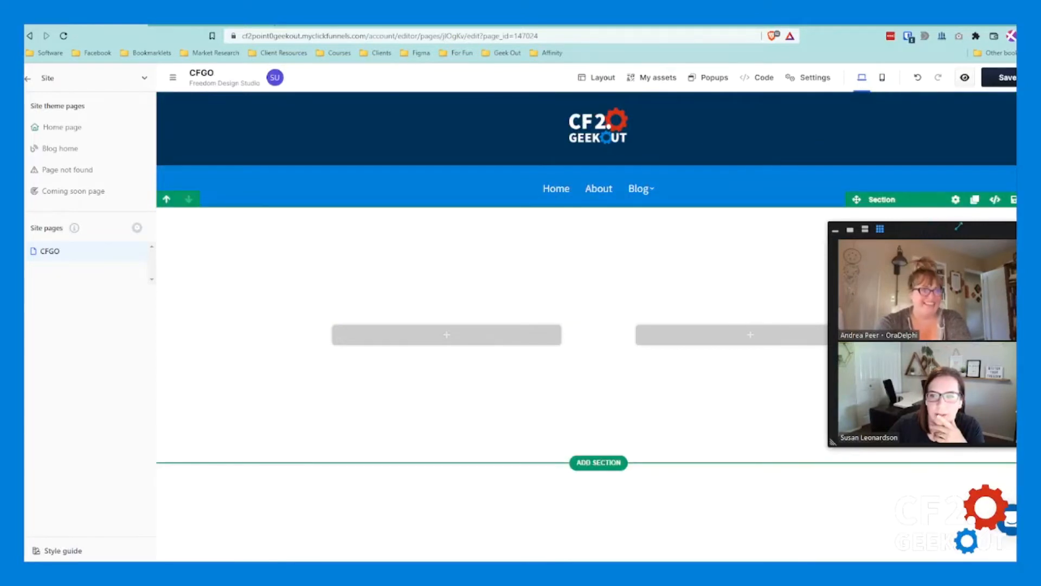
{"action": "left_click_drag", "start_coordinate": [952, 237], "coordinate": [139, 331]}
{"action": "left_click", "coordinate": [750, 335]}
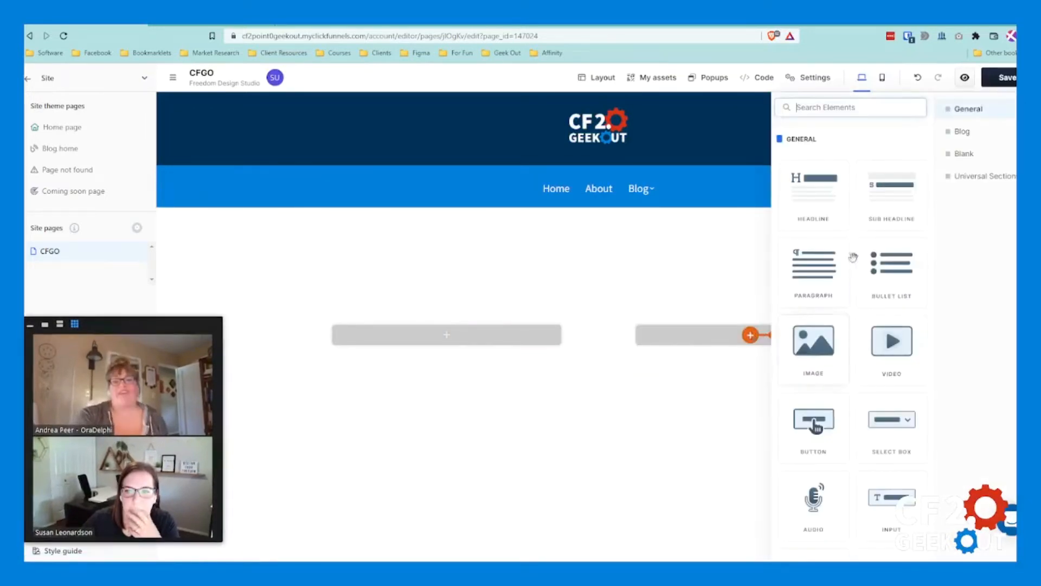
{"action": "left_click", "coordinate": [819, 190]}
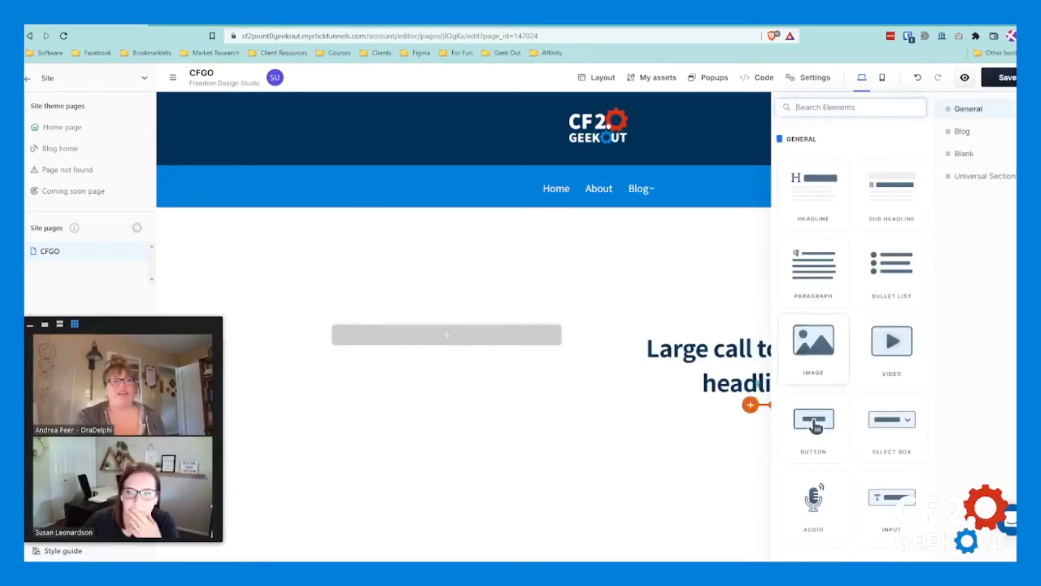
{"action": "left_click", "coordinate": [748, 405]}
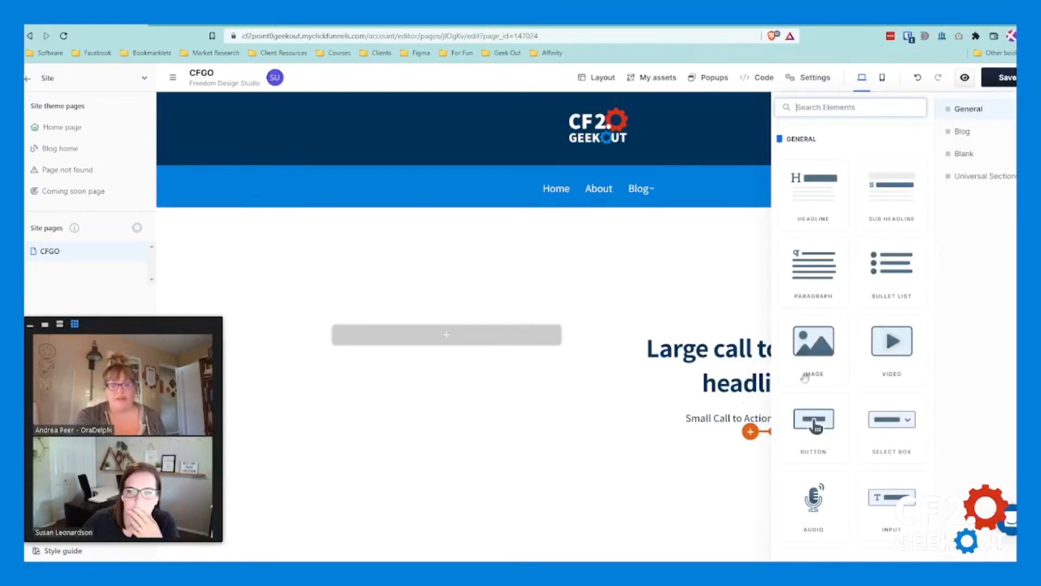
{"action": "left_click", "coordinate": [813, 425]}
{"action": "left_click", "coordinate": [451, 256]}
{"action": "left_click_drag", "start_coordinate": [818, 382], "coordinate": [591, 347]}
Reduce the section's top and bottom padding to 60 and close its settings.
{"action": "left_click", "coordinate": [951, 190]}
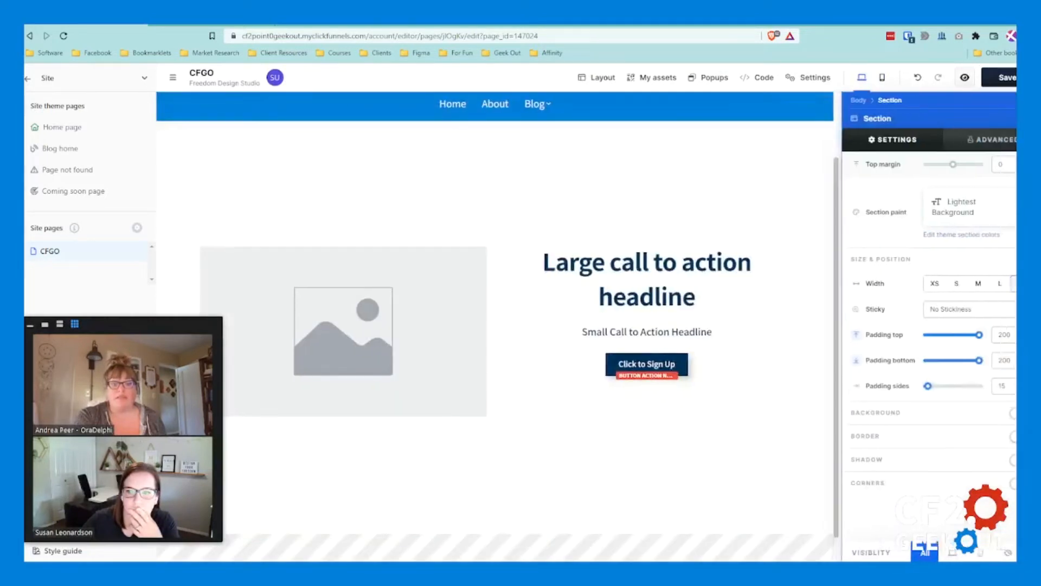
{"action": "left_click_drag", "start_coordinate": [974, 339], "coordinate": [956, 339]}
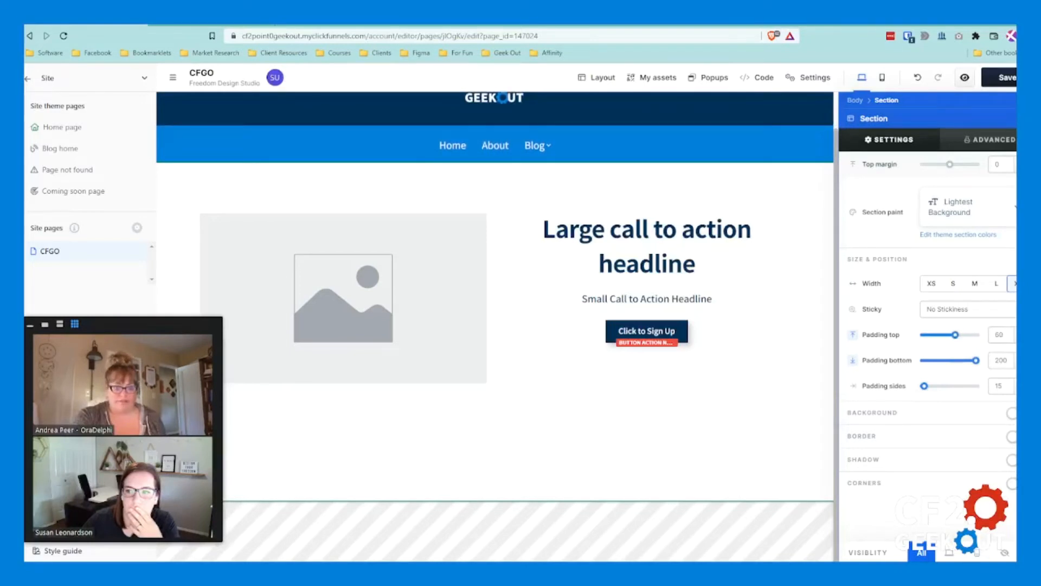
{"action": "double_click", "coordinate": [996, 362]}
{"action": "type", "text": "6"}
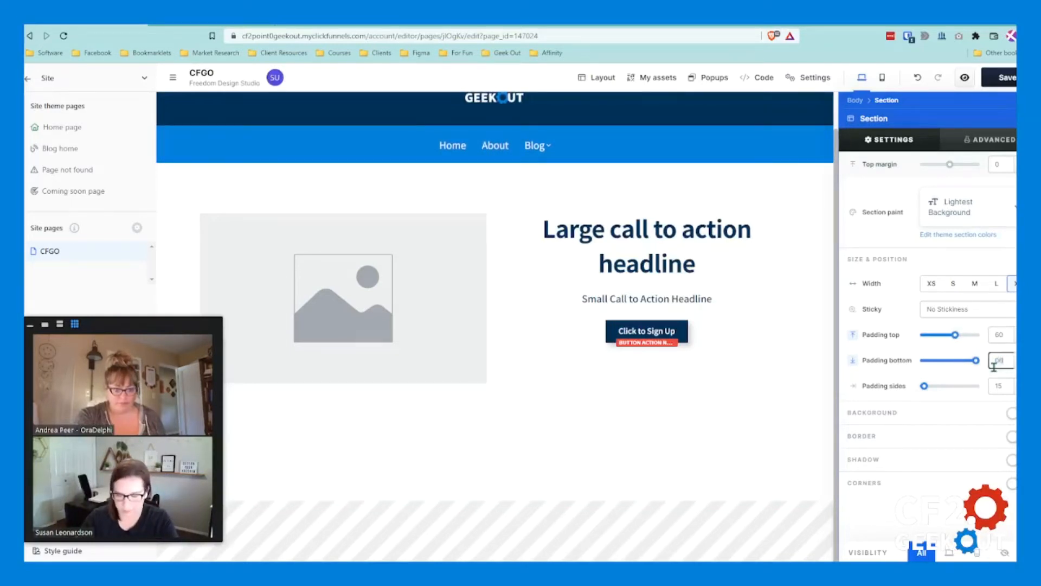
{"action": "type", "text": "0"}
{"action": "left_click", "coordinate": [745, 325]}
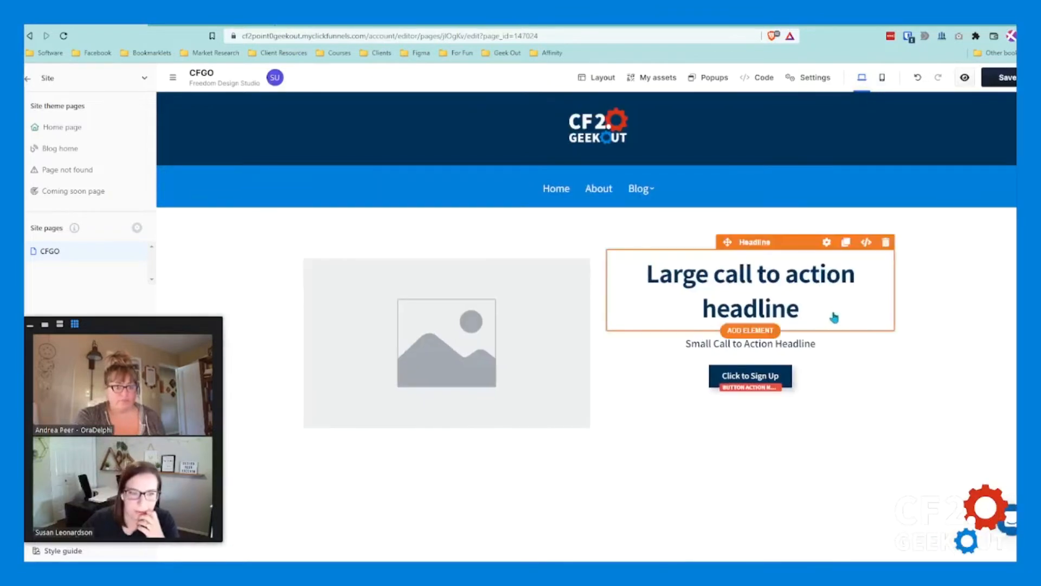
Move the column divider to narrow the image column, comparing the proportions with the Marketing Secrets hero.
{"action": "left_click_drag", "start_coordinate": [597, 336], "coordinate": [554, 338]}
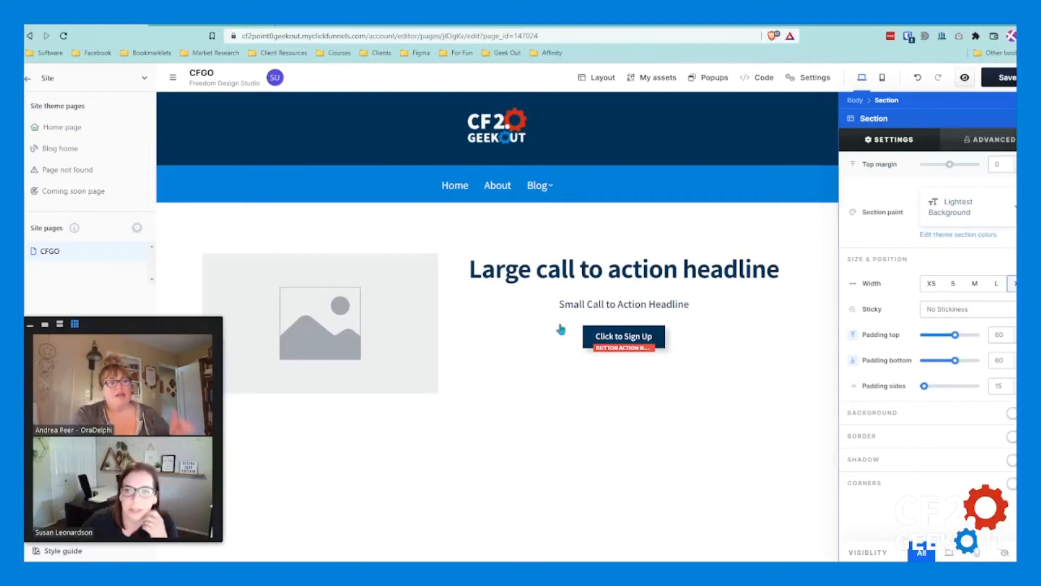
{"action": "left_click", "coordinate": [212, 24]}
{"action": "left_click_drag", "start_coordinate": [493, 376], "coordinate": [879, 389]}
{"action": "left_click", "coordinate": [124, 25]}
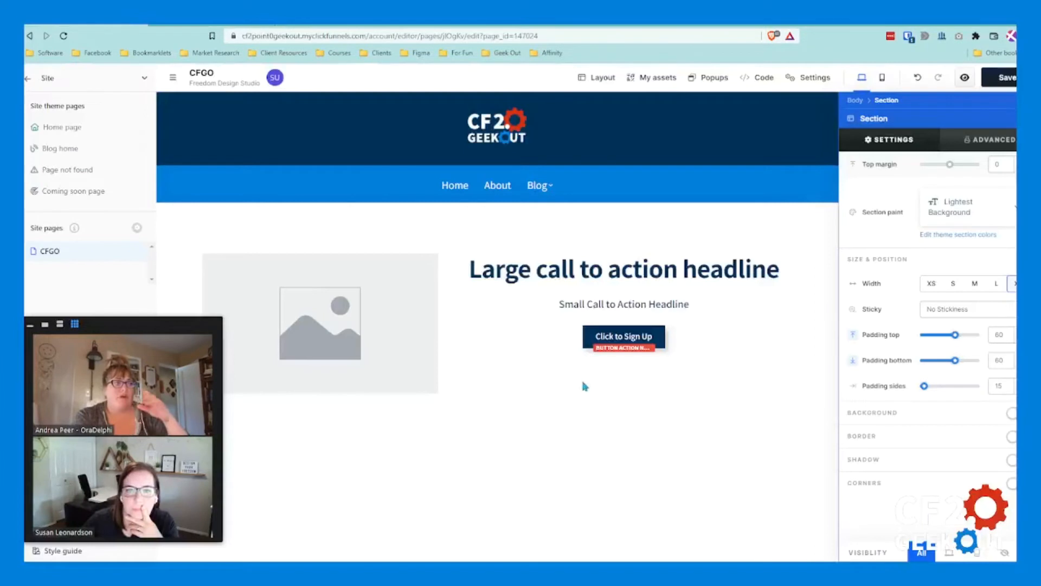
{"action": "left_click", "coordinate": [553, 361]}
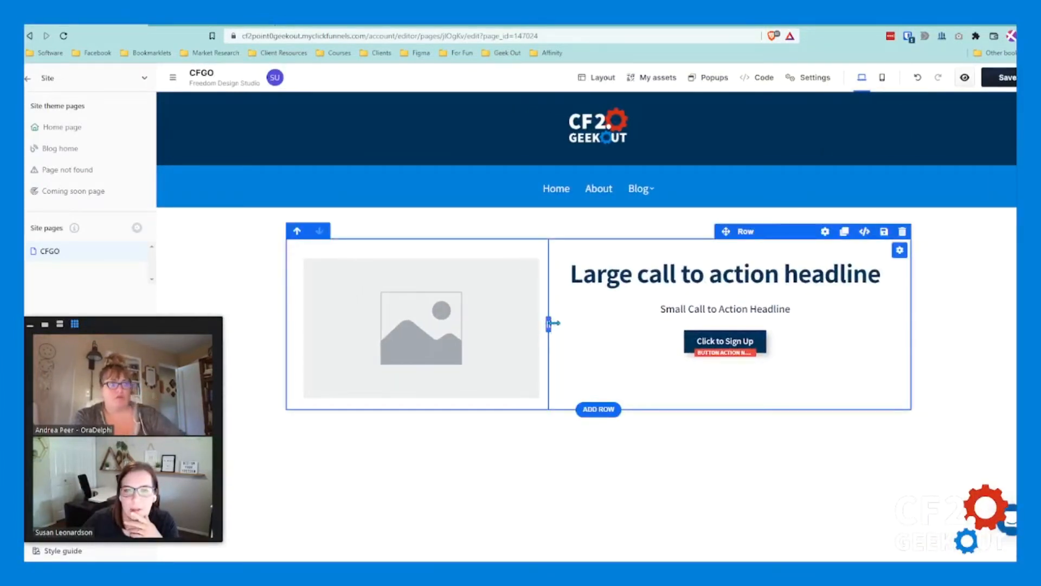
{"action": "mouse_move", "coordinate": [581, 319]}
{"action": "left_mouse_down"}
{"action": "mouse_move", "coordinate": [595, 321]}
{"action": "mouse_move", "coordinate": [567, 329]}
{"action": "mouse_move", "coordinate": [607, 326]}
{"action": "mouse_move", "coordinate": [568, 325]}
{"action": "left_mouse_up"}
Widen the two-column row to about 1796 in its settings and close them.
{"action": "left_click", "coordinate": [824, 232]}
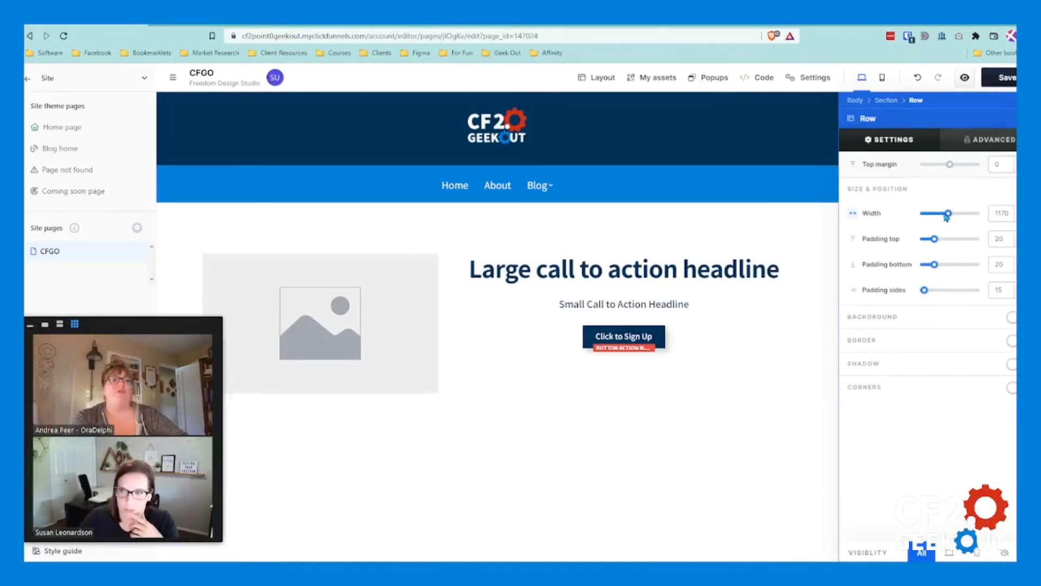
{"action": "left_click", "coordinate": [750, 241]}
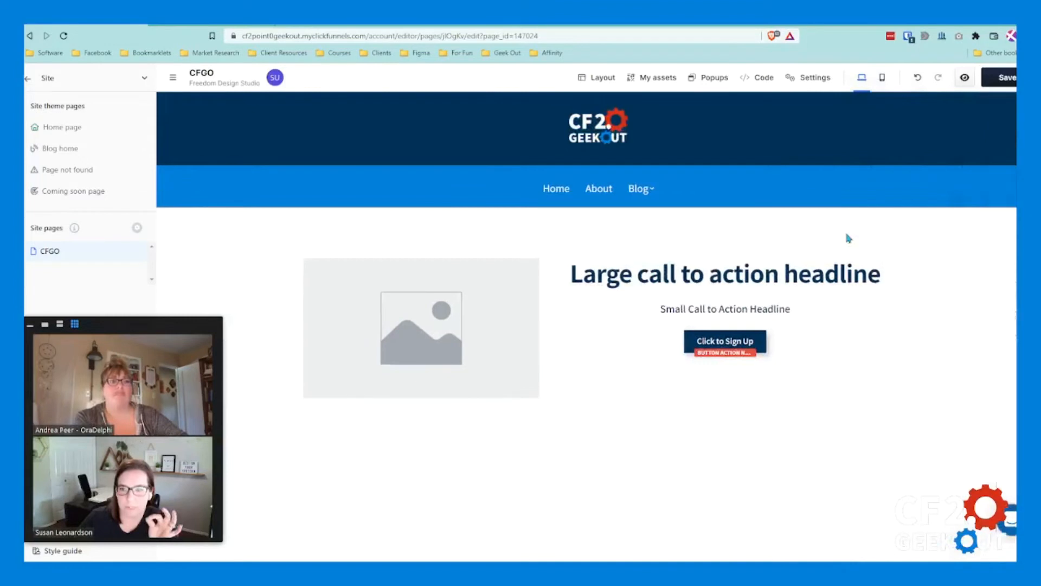
{"action": "left_click", "coordinate": [825, 232]}
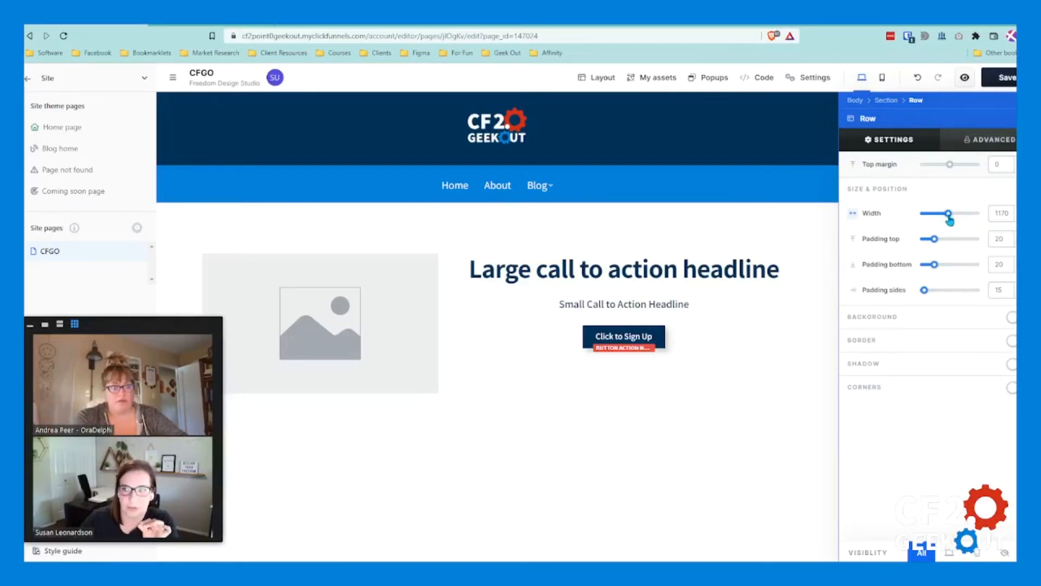
{"action": "left_click_drag", "start_coordinate": [950, 220], "coordinate": [954, 221]}
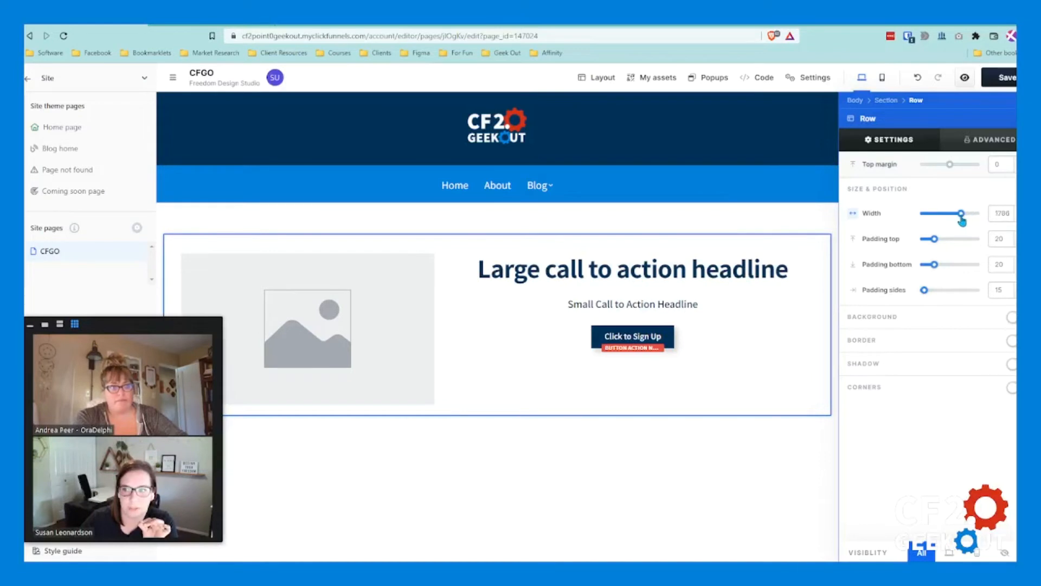
{"action": "left_click", "coordinate": [712, 211]}
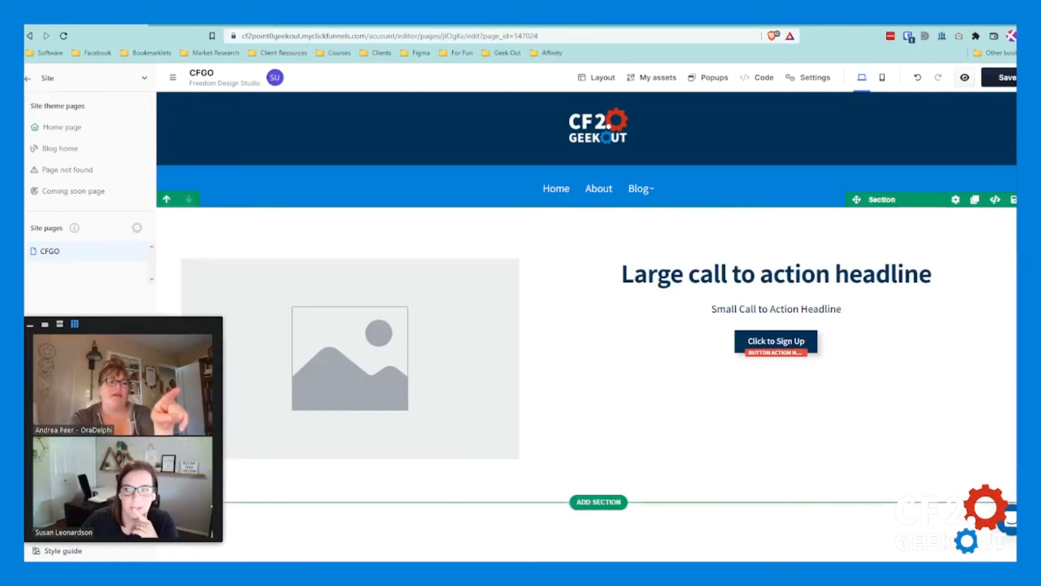
Set the section's side padding to 0 and check the wider layout on the page.
{"action": "left_click", "coordinate": [957, 200]}
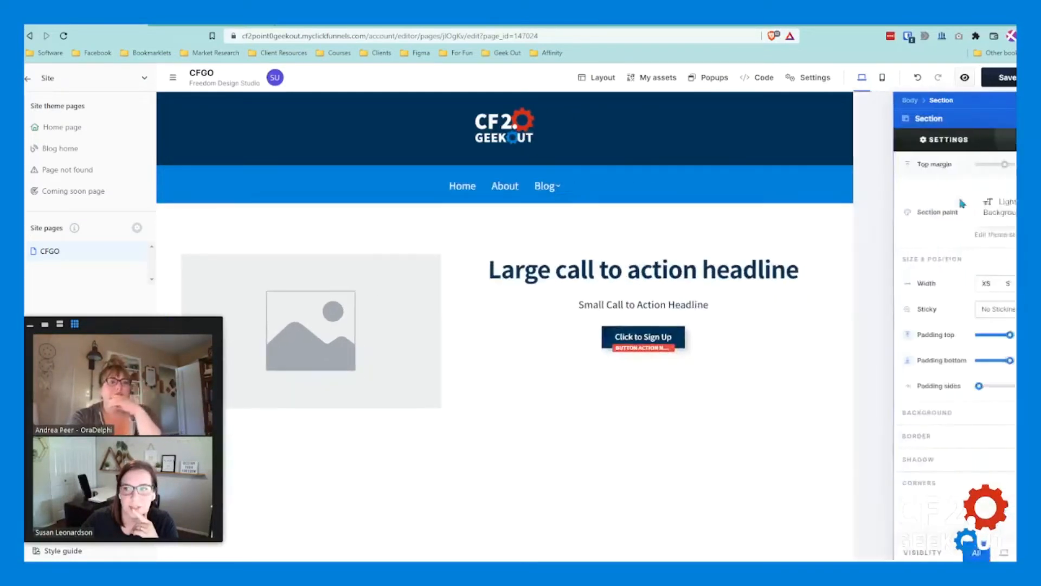
{"action": "left_click_drag", "start_coordinate": [923, 387], "coordinate": [912, 387]}
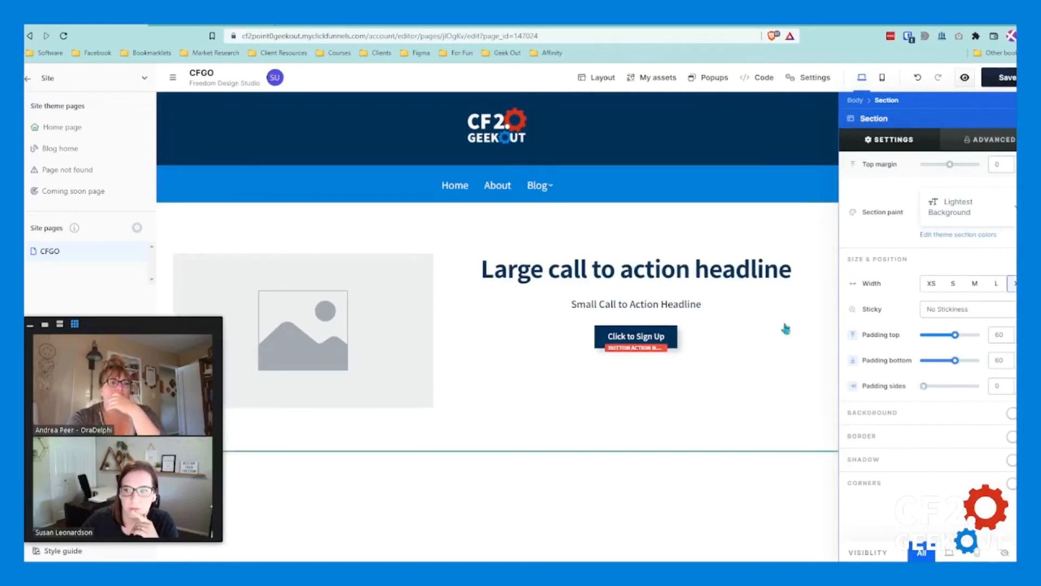
{"action": "left_click", "coordinate": [814, 311]}
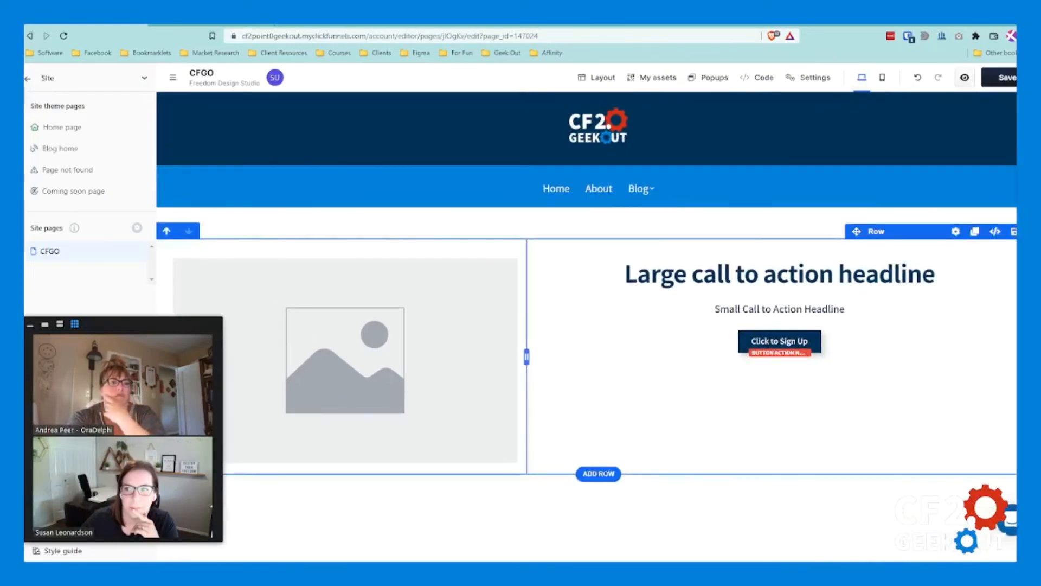
{"action": "left_click", "coordinate": [957, 200]}
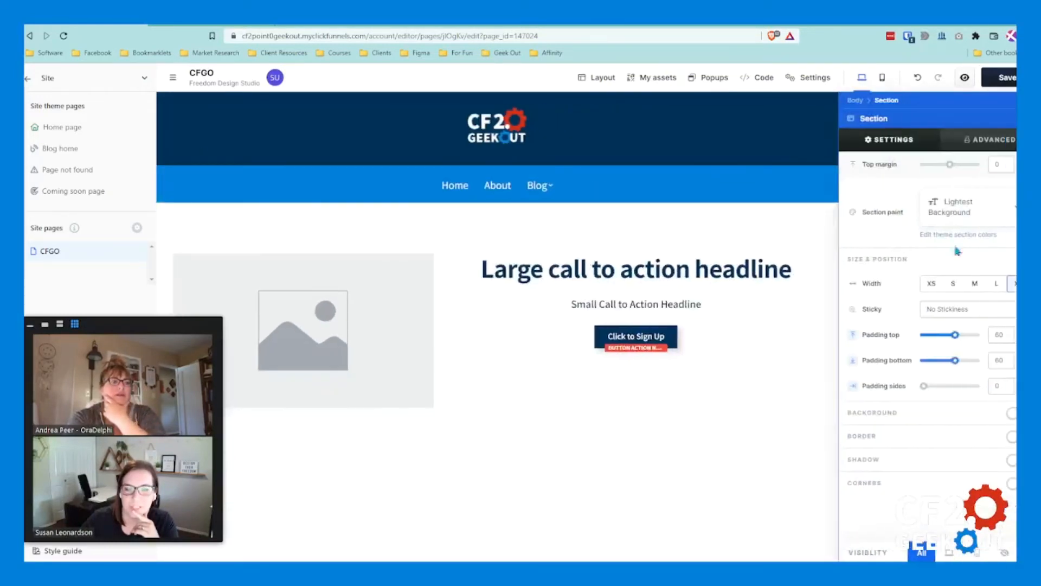
{"action": "left_click_drag", "start_coordinate": [923, 388], "coordinate": [924, 391]}
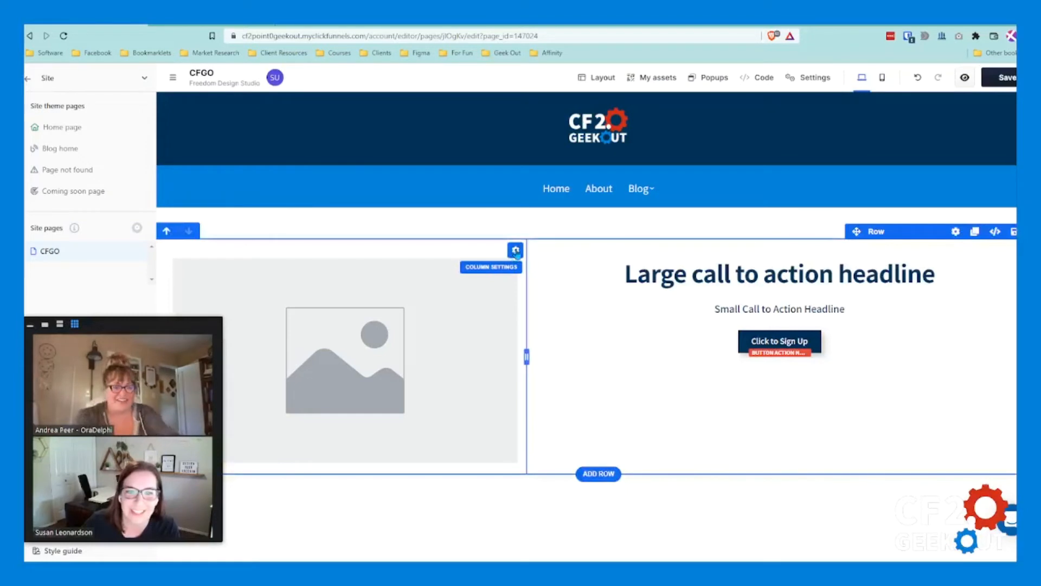
Set the image column's left and right margin to 0.
{"action": "left_click", "coordinate": [516, 250]}
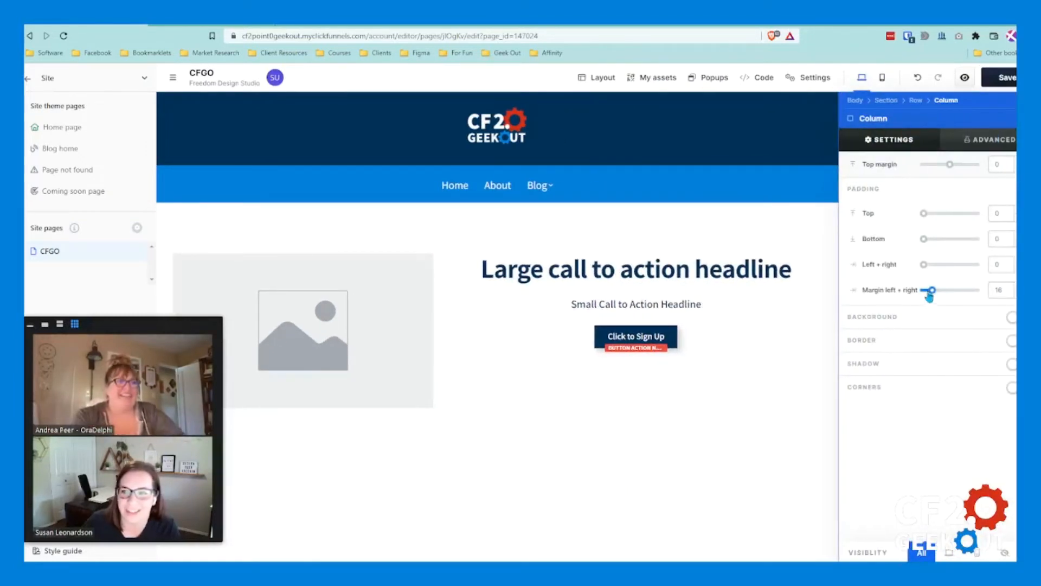
{"action": "left_click_drag", "start_coordinate": [931, 293], "coordinate": [910, 293]}
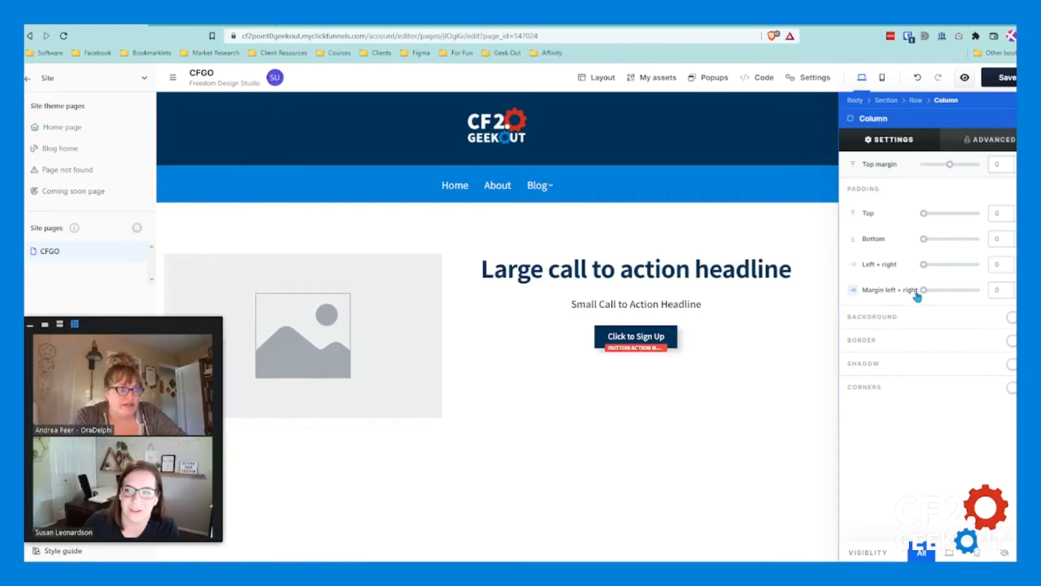
Set the two-column hero row's side padding to 0 and check the column's spacing settings.
{"action": "left_click", "coordinate": [439, 259]}
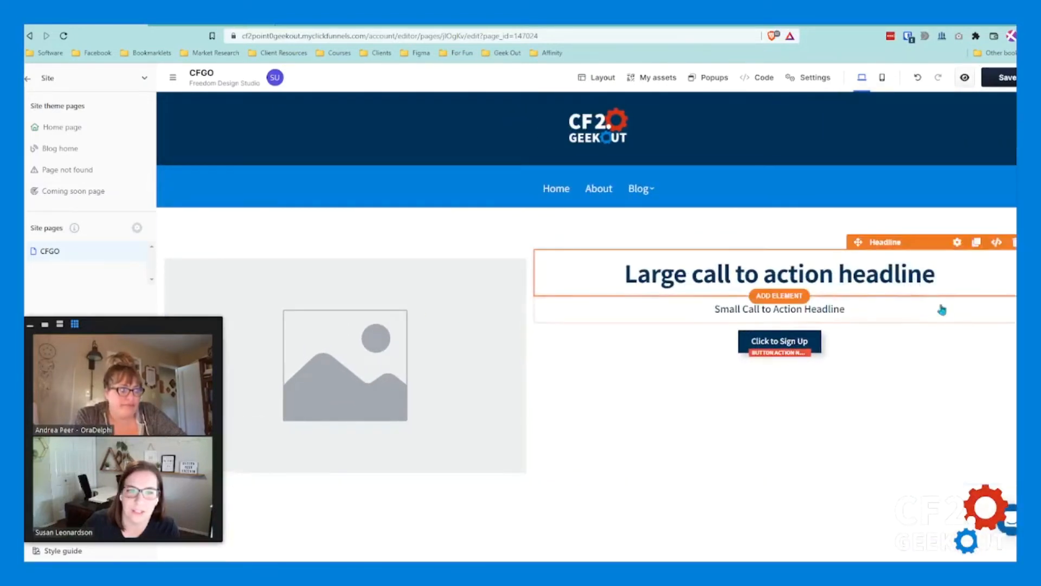
{"action": "left_click", "coordinate": [956, 232]}
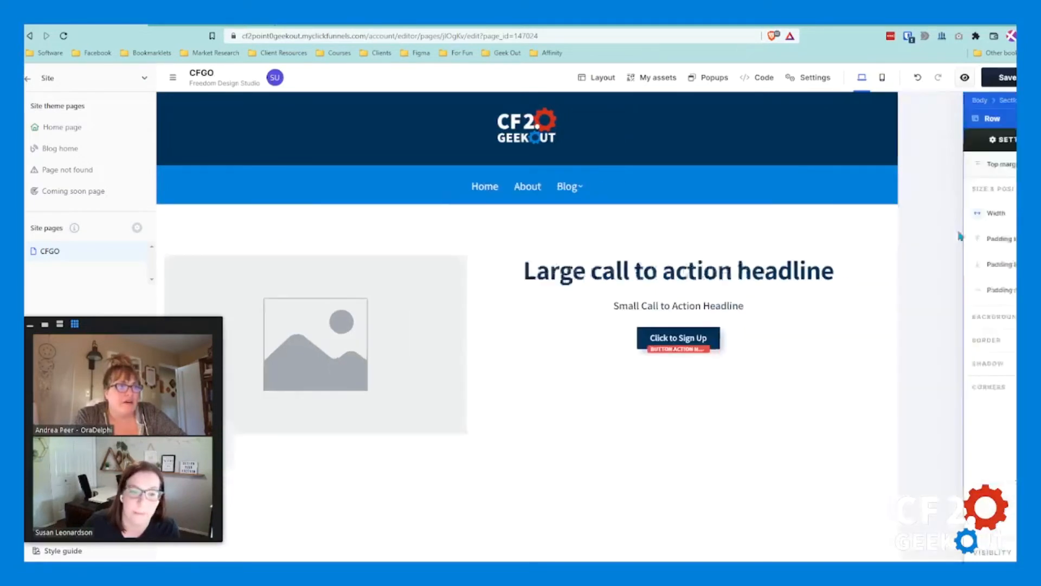
{"action": "left_click_drag", "start_coordinate": [924, 292], "coordinate": [916, 294]}
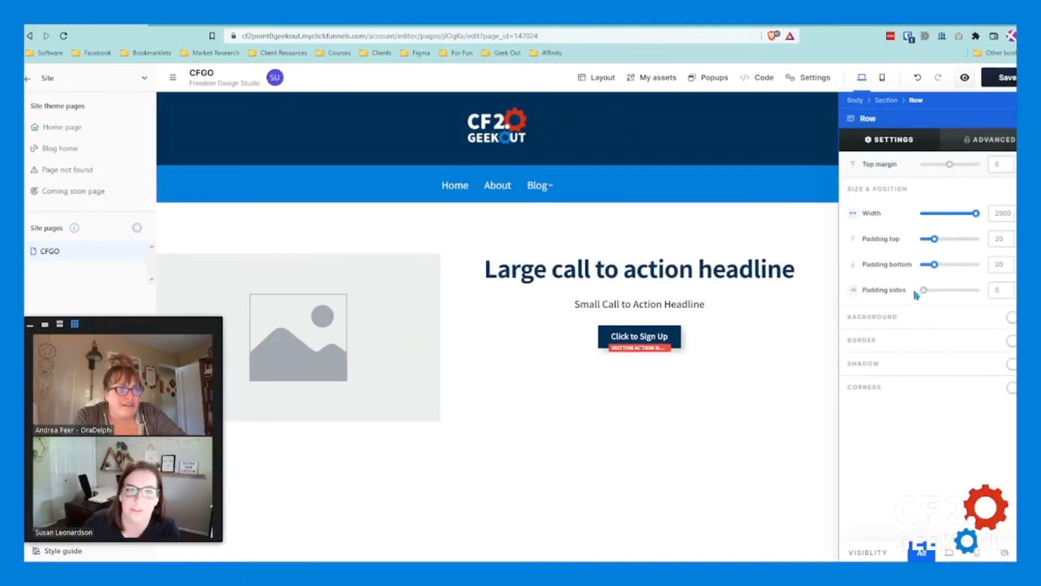
{"action": "left_click", "coordinate": [831, 237]}
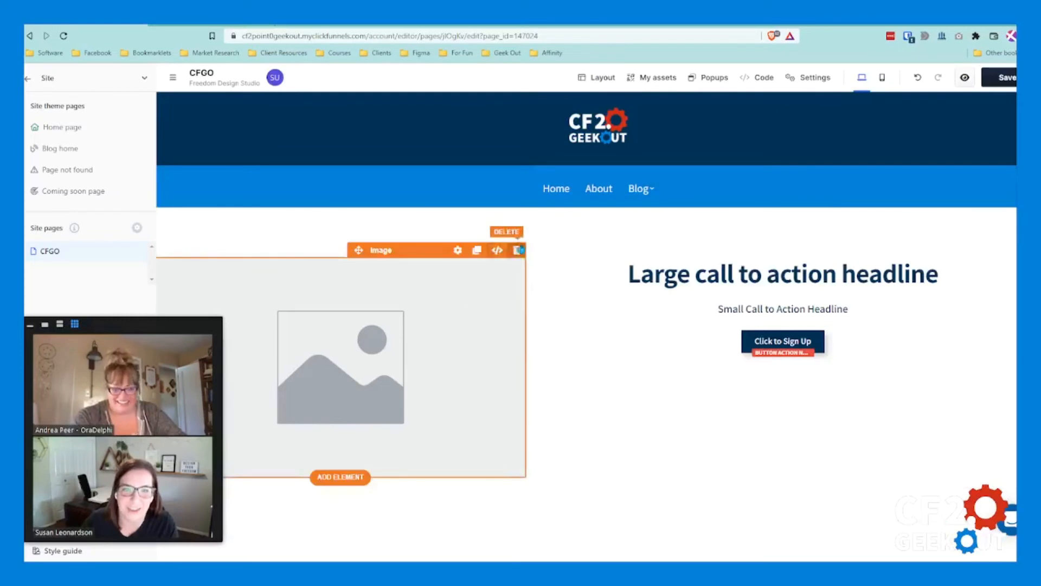
{"action": "left_click", "coordinate": [515, 250]}
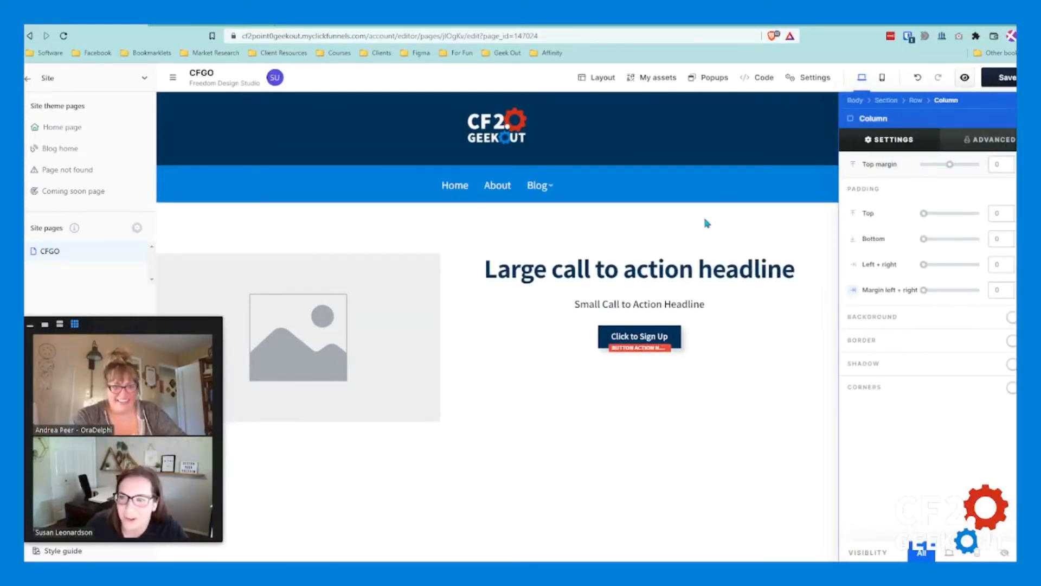
{"action": "key", "text": "Escape"}
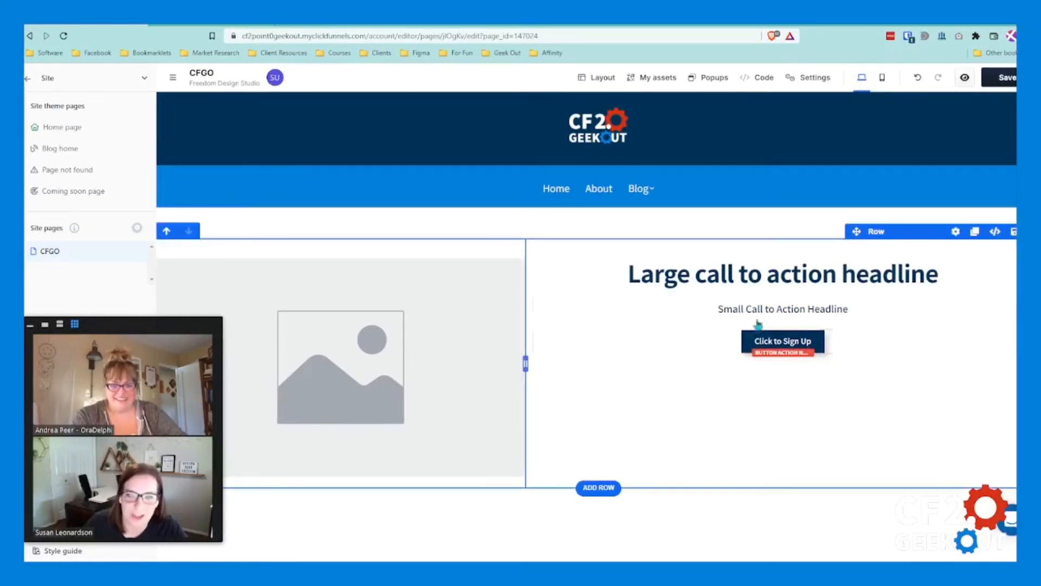
Switch to the Marketing Secrets home page and examine the newsletter strip at the bottom of its hero.
{"action": "left_click", "coordinate": [232, 27]}
{"action": "scroll", "coordinate": [489, 298], "scroll_direction": "down", "scroll_amount": 1}
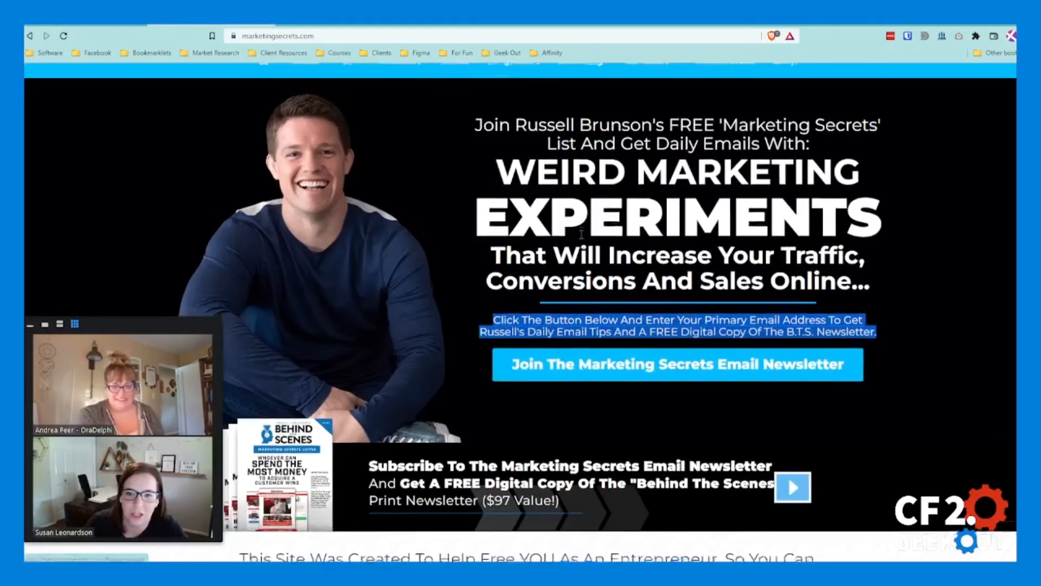
{"action": "scroll", "coordinate": [581, 234], "scroll_direction": "down", "scroll_amount": 1}
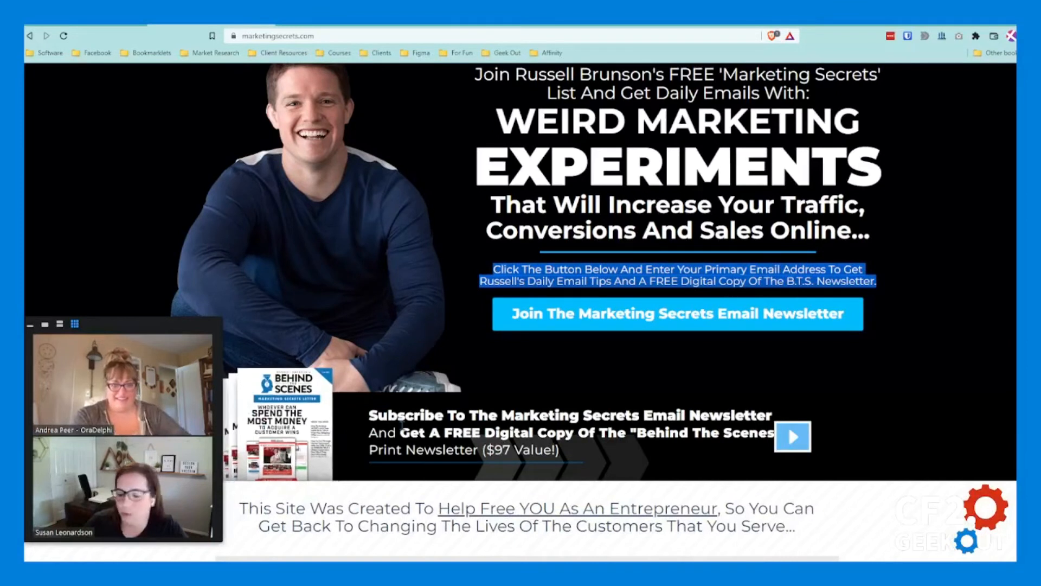
{"action": "left_click_drag", "start_coordinate": [177, 324], "coordinate": [175, 217]}
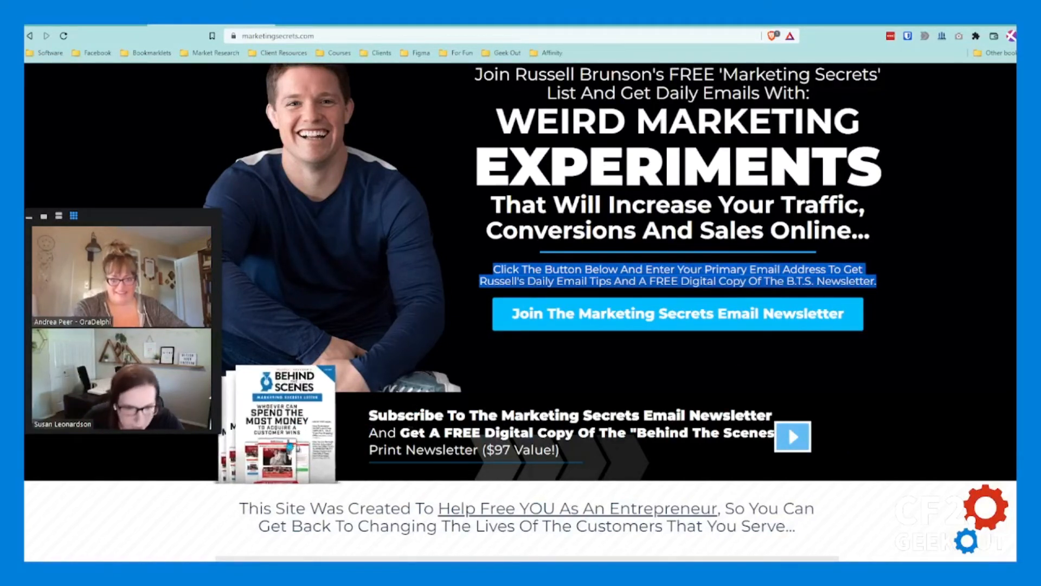
{"action": "left_click_drag", "start_coordinate": [169, 221], "coordinate": [185, 105]}
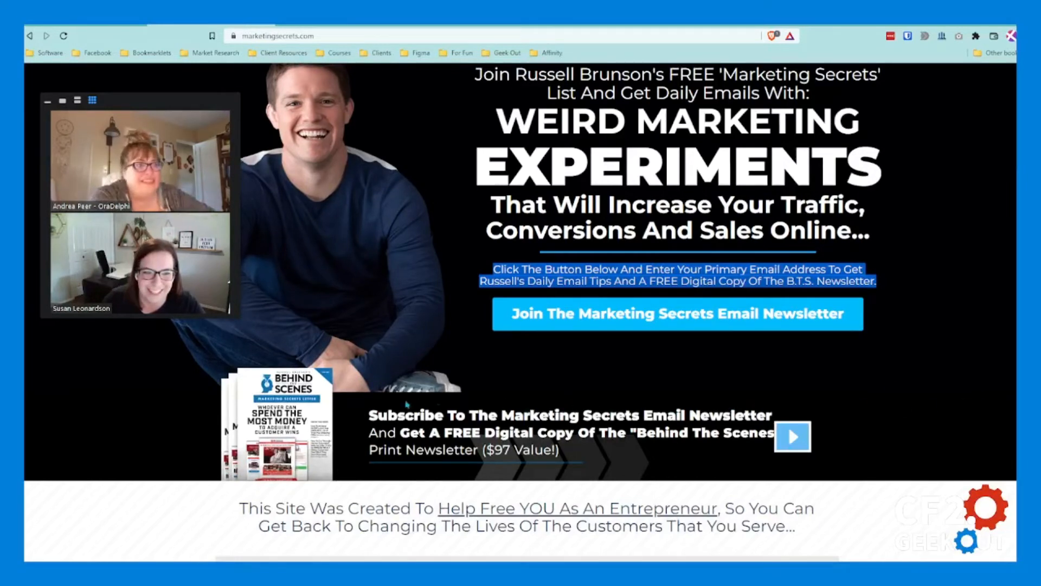
Return to the CFGO page in the ClickFunnels editor and add a blank full page section below the hero.
{"action": "key", "text": "ctrl+Tab"}
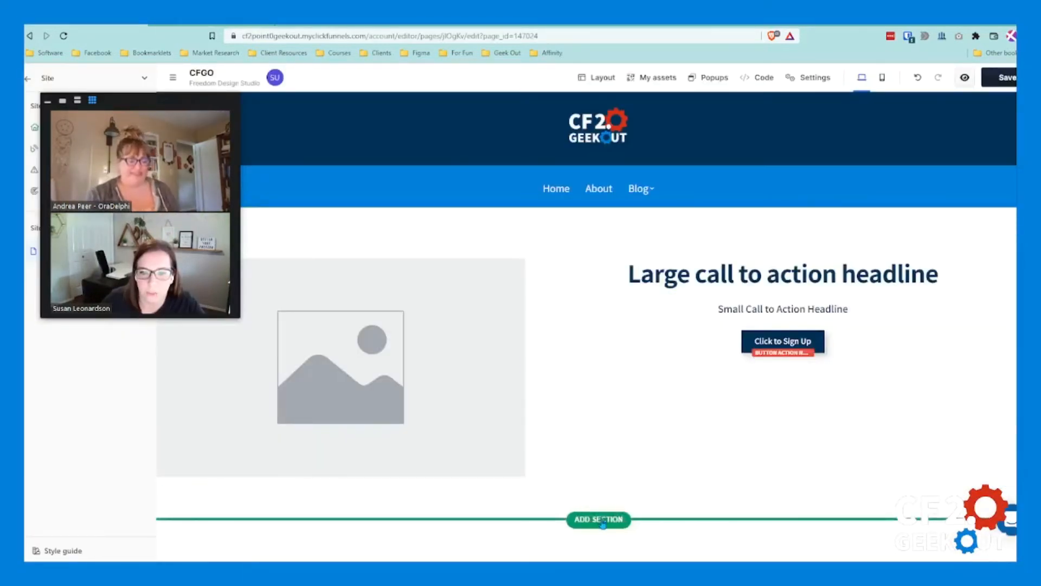
{"action": "left_click", "coordinate": [603, 519]}
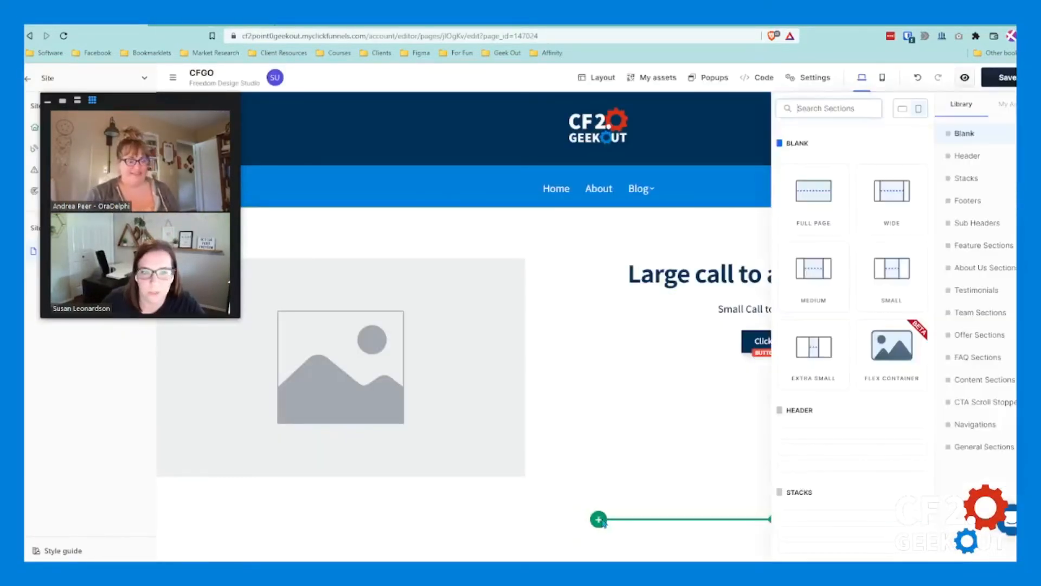
{"action": "left_click", "coordinate": [809, 195]}
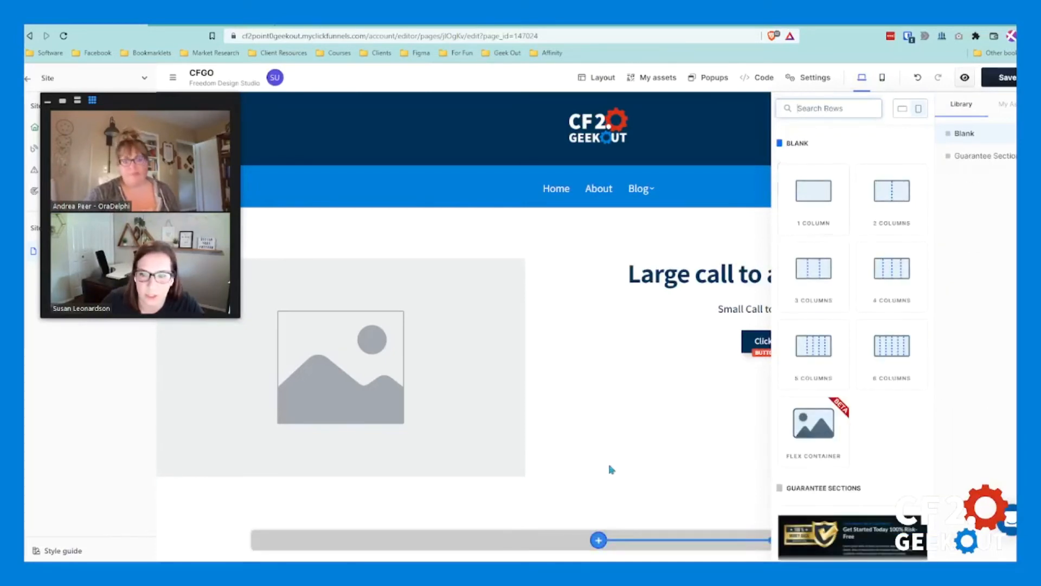
{"action": "left_click", "coordinate": [641, 457]}
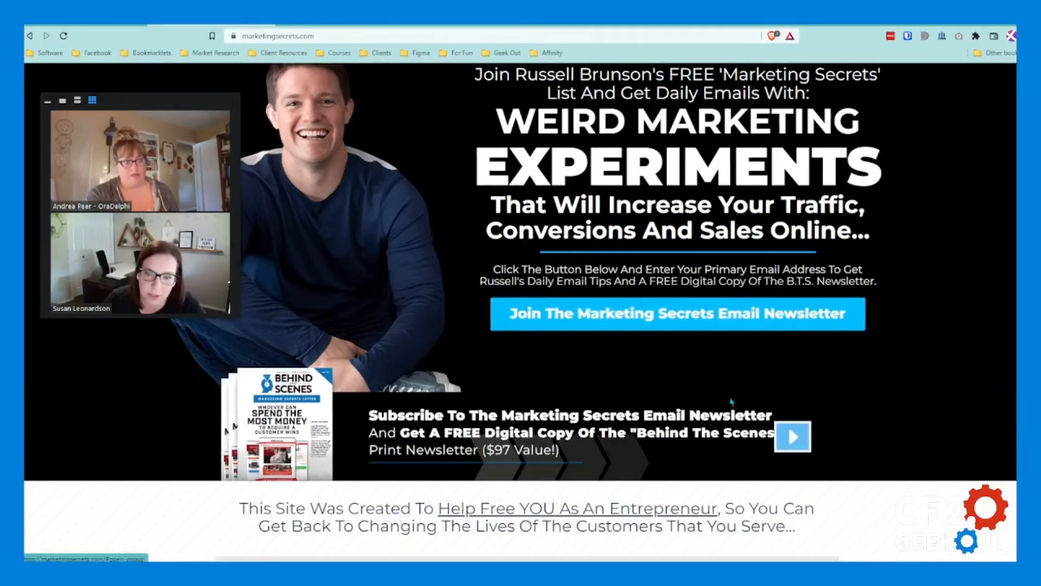
Open the newsletter sign-up popup from the Marketing Secrets strip to examine it and close it.
{"action": "left_click", "coordinate": [794, 437]}
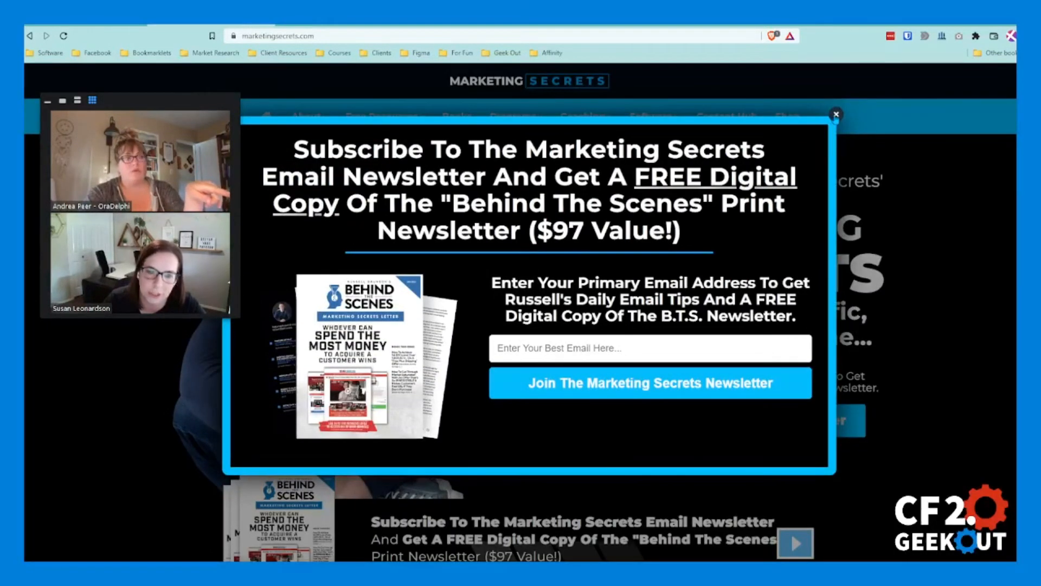
{"action": "left_click", "coordinate": [837, 116]}
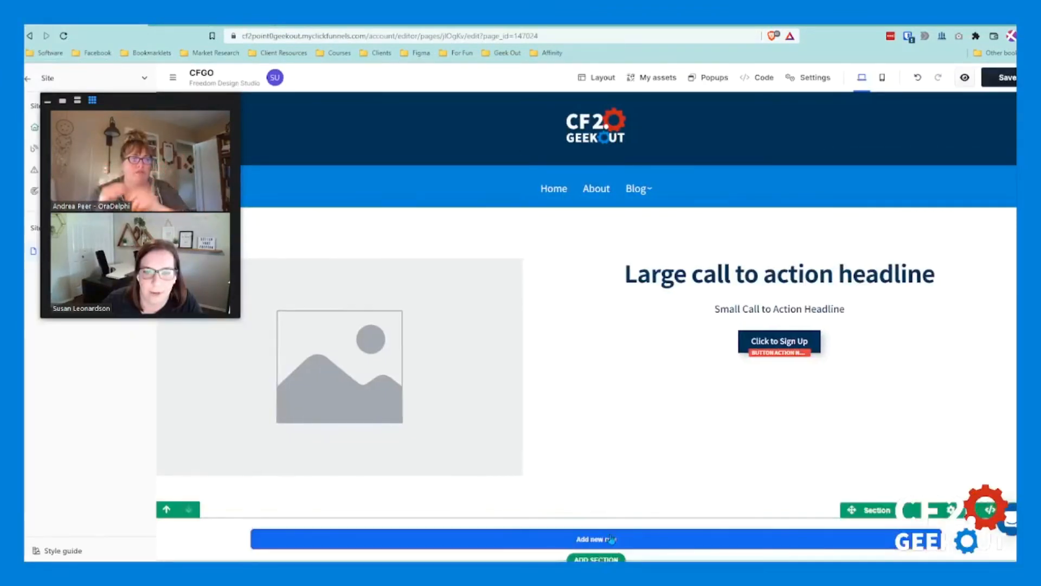
Add a three-column row to the new CFGO section and place an image in its first column.
{"action": "left_click", "coordinate": [611, 539]}
{"action": "left_click", "coordinate": [814, 274]}
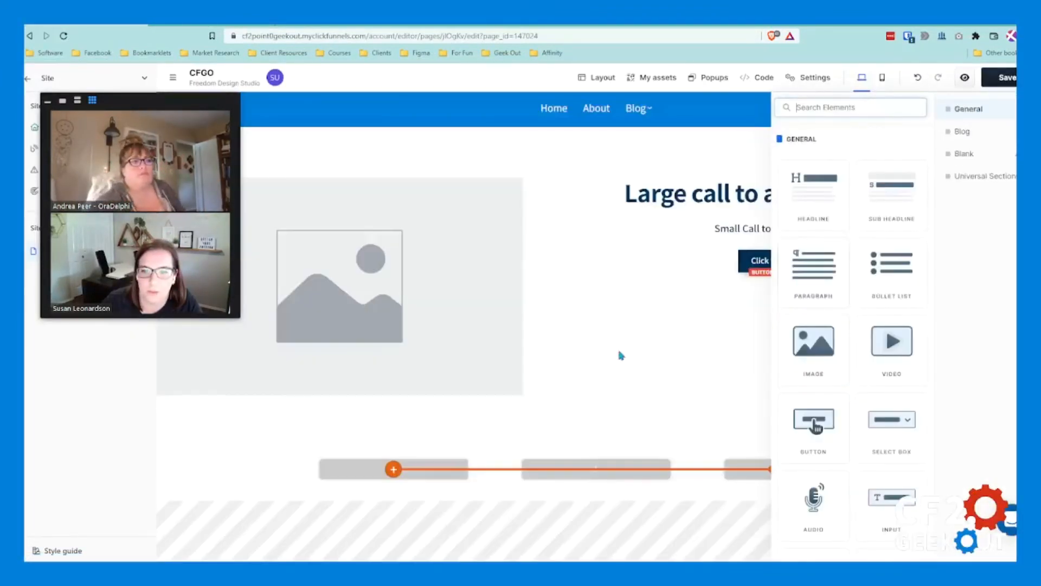
{"action": "left_click", "coordinate": [464, 417]}
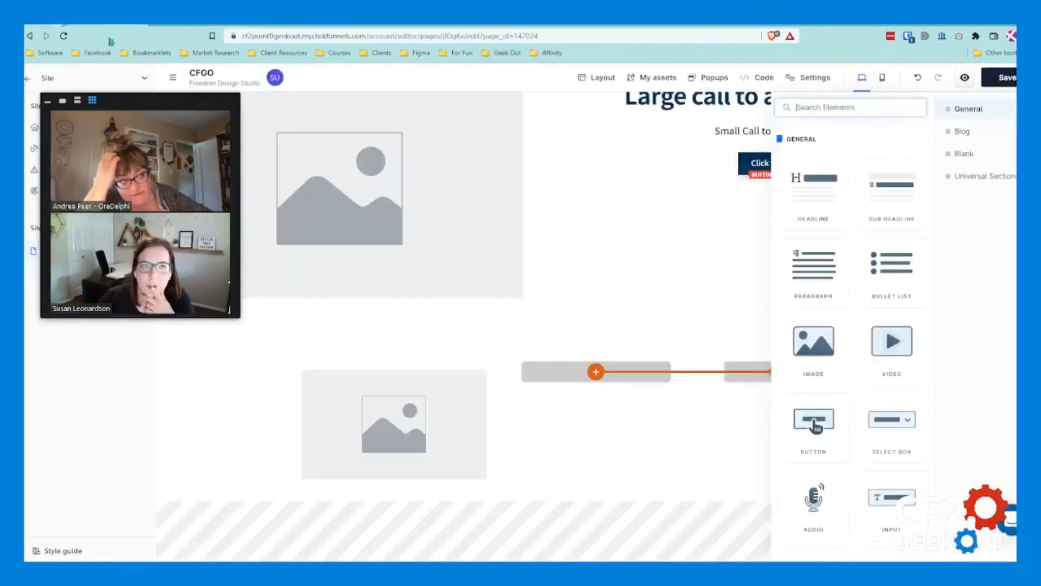
Place a button element in the third column of the new row.
{"action": "left_click_drag", "start_coordinate": [814, 422], "coordinate": [804, 378]}
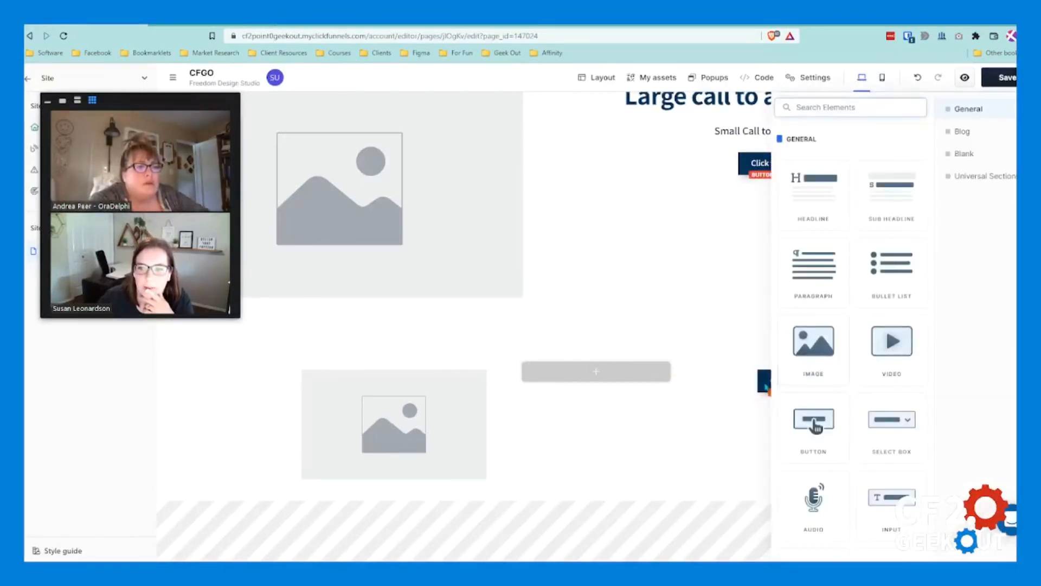
{"action": "left_click_drag", "start_coordinate": [814, 425], "coordinate": [798, 380]}
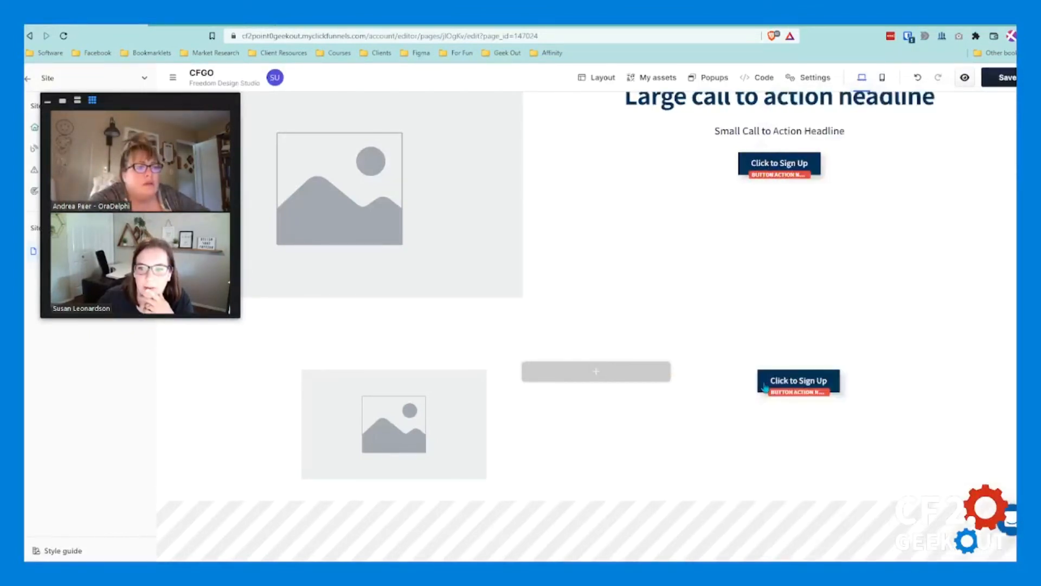
{"action": "left_click", "coordinate": [798, 380]}
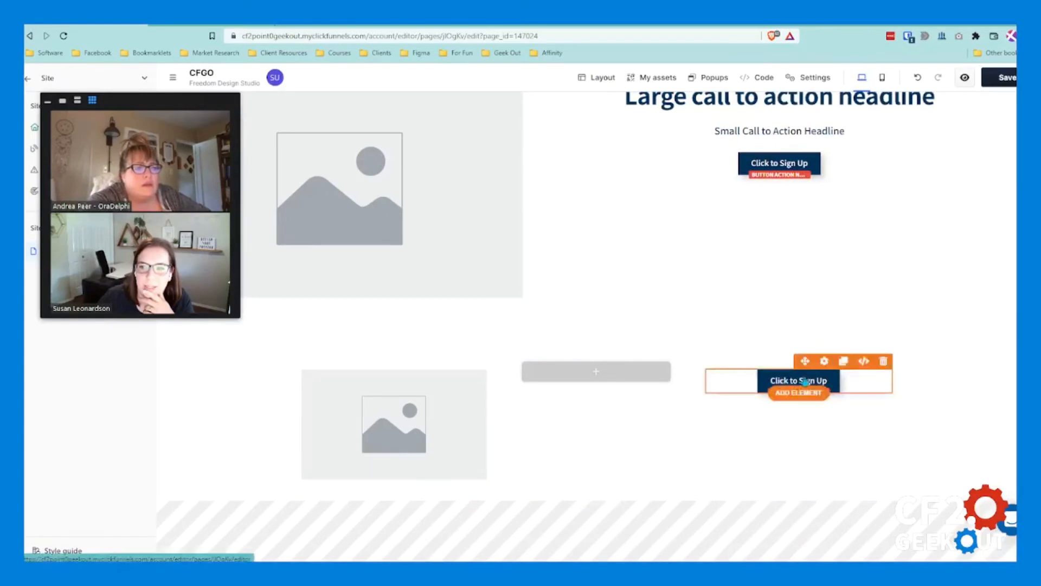
{"action": "left_click", "coordinate": [807, 444]}
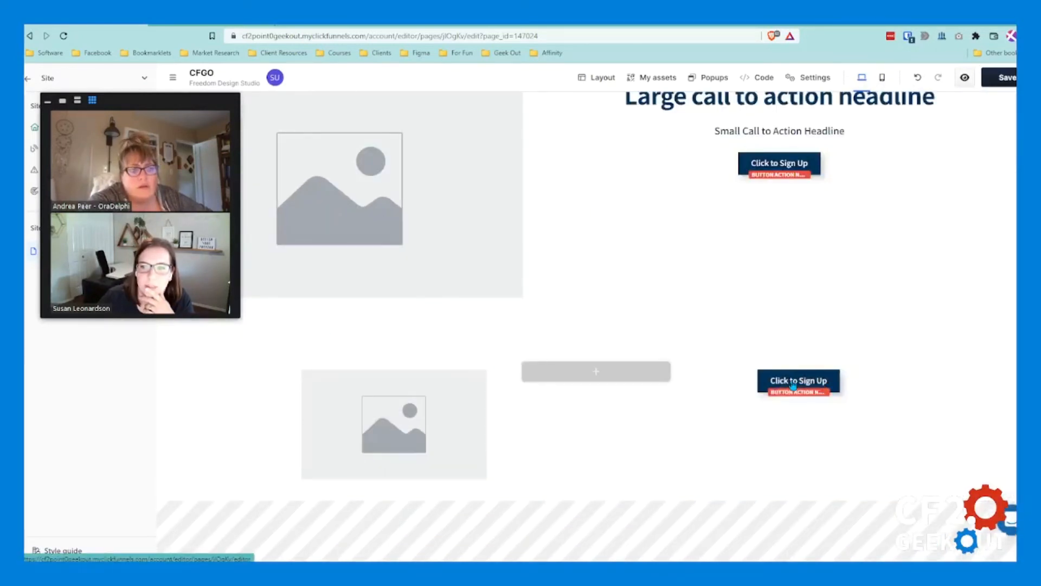
Look over the elements available for the empty middle column.
{"action": "mouse_move", "coordinate": [830, 357]}
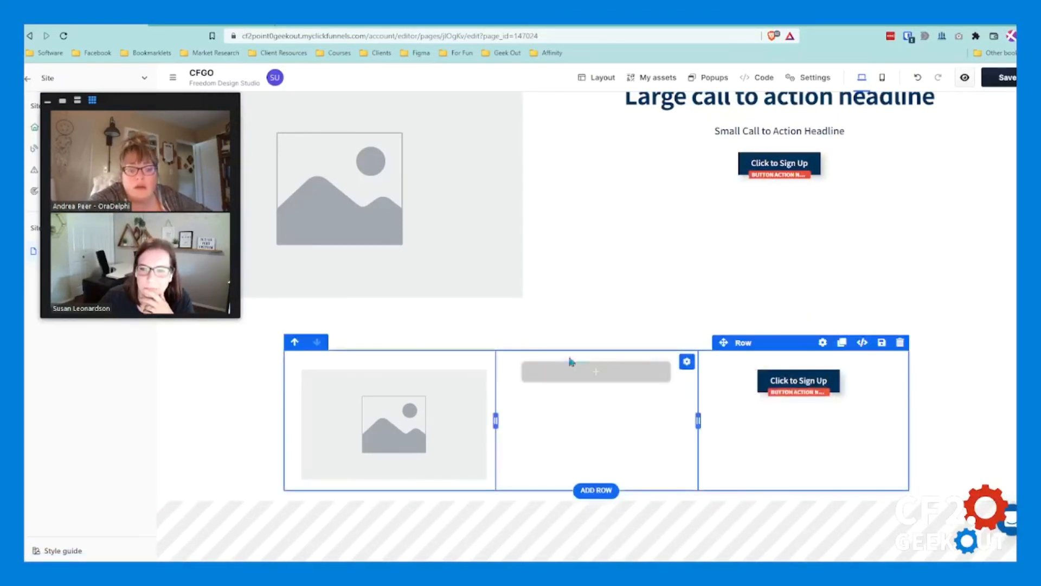
{"action": "left_click", "coordinate": [593, 373]}
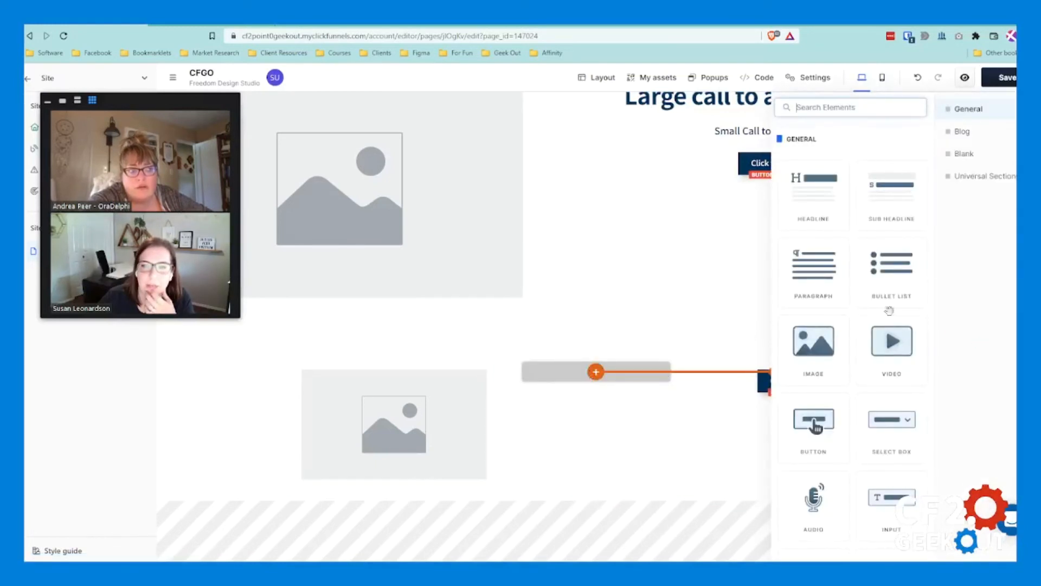
{"action": "left_click", "coordinate": [730, 300]}
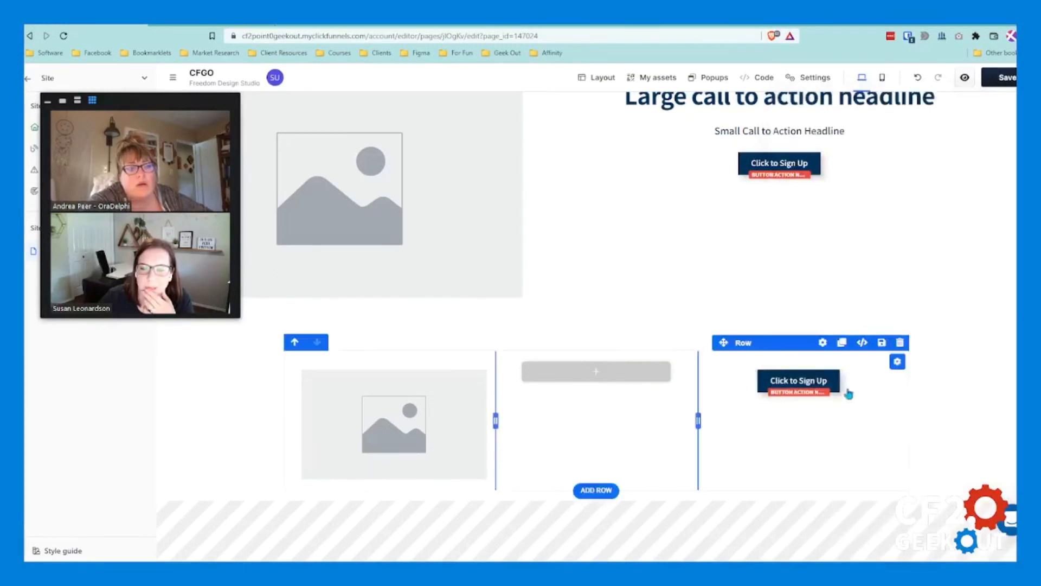
Examine the settings of the three-column row and of the button in its third column.
{"action": "left_click", "coordinate": [824, 348]}
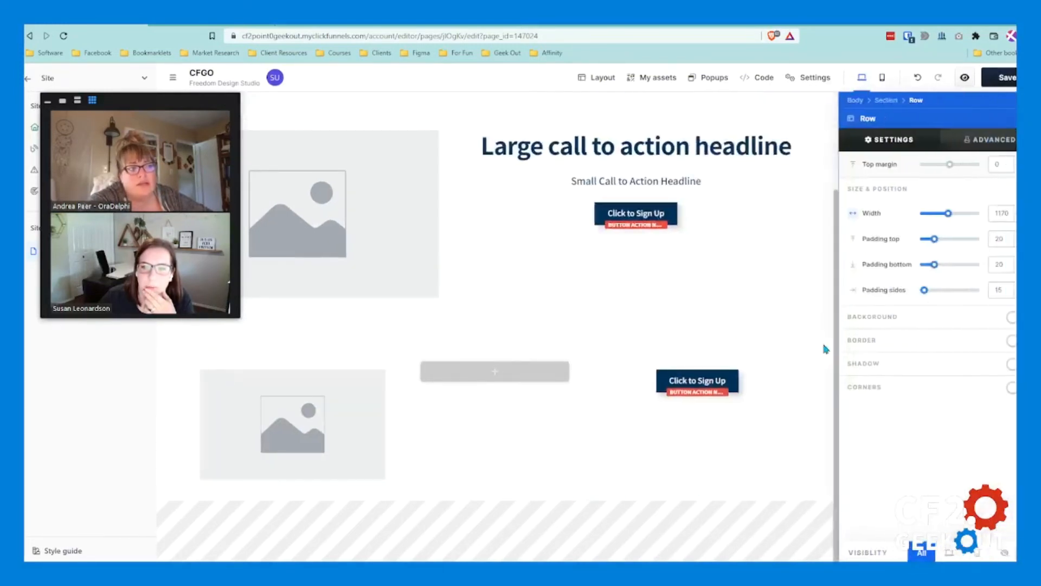
{"action": "left_click", "coordinate": [714, 358]}
{"action": "left_click", "coordinate": [826, 362]}
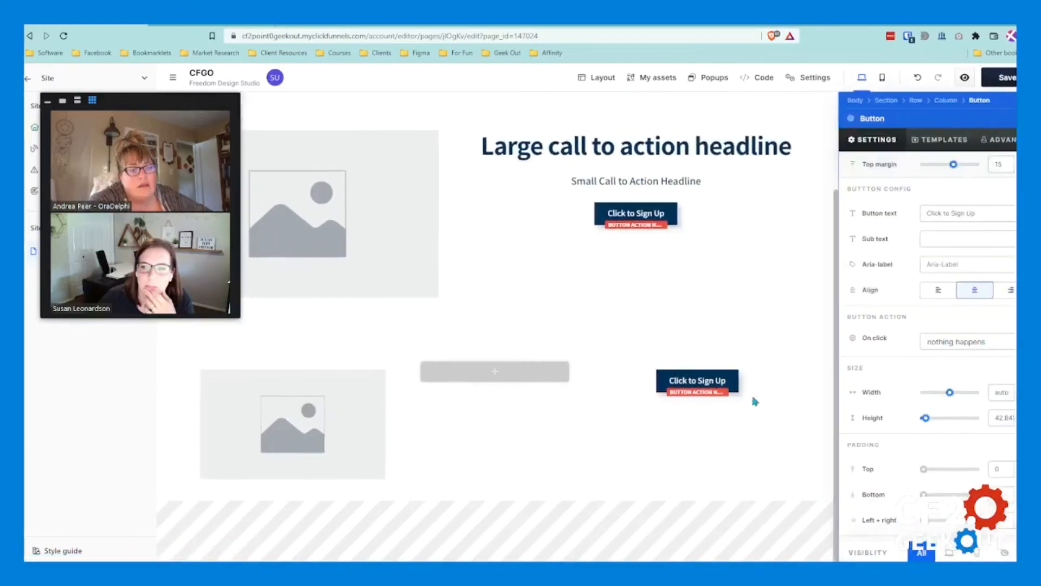
{"action": "left_click", "coordinate": [760, 415]}
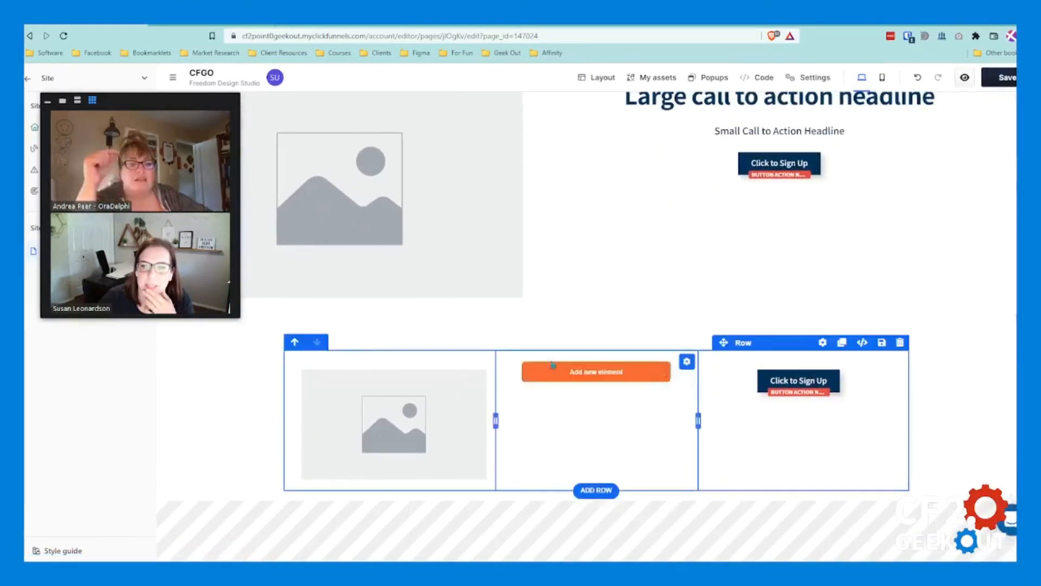
Place a button in the middle column of the three-column row and delete it again.
{"action": "left_click", "coordinate": [586, 378]}
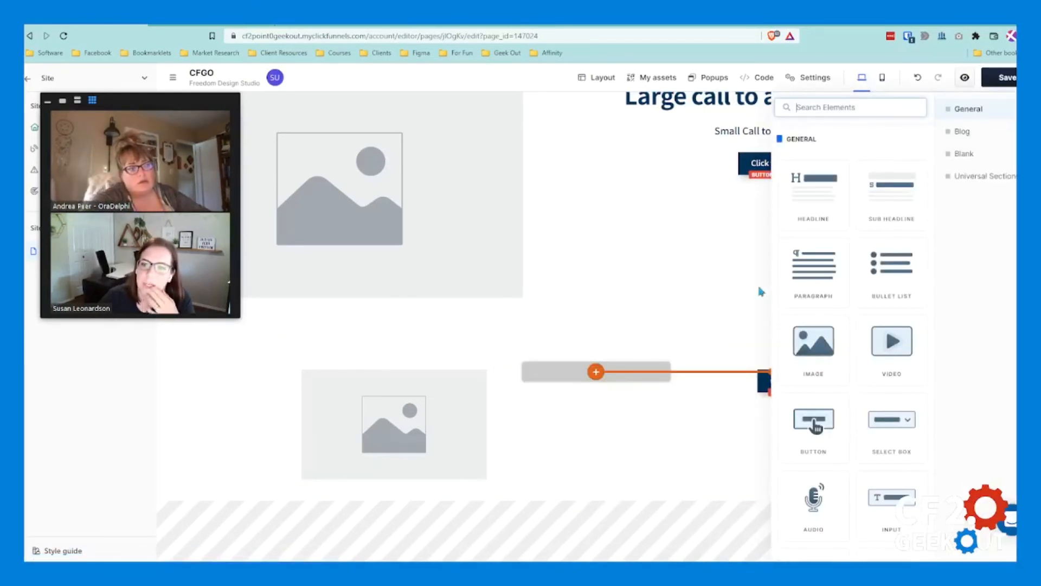
{"action": "left_click_drag", "start_coordinate": [805, 420], "coordinate": [585, 377]}
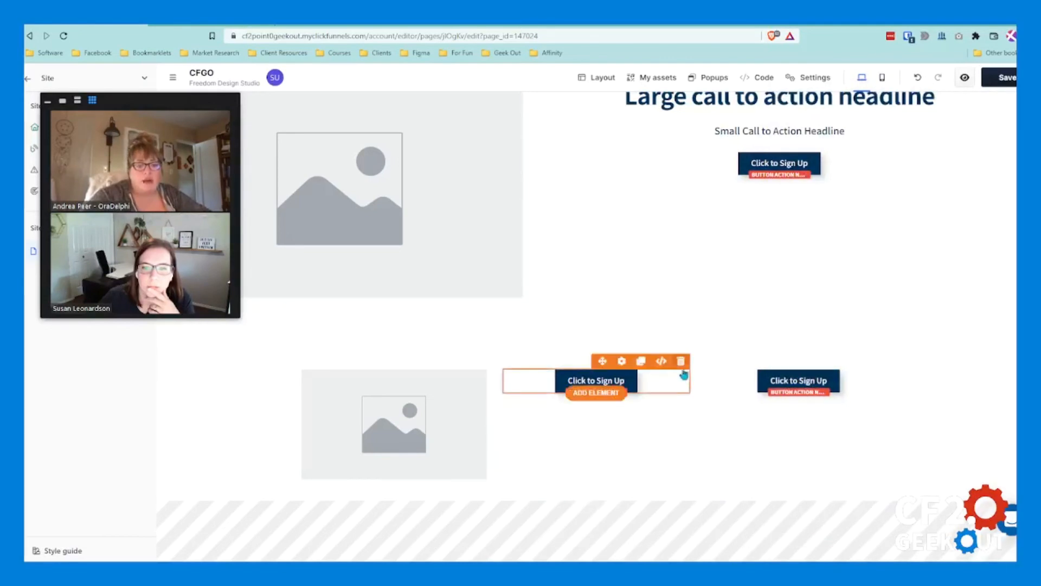
{"action": "left_click", "coordinate": [681, 363]}
{"action": "left_click", "coordinate": [697, 350]}
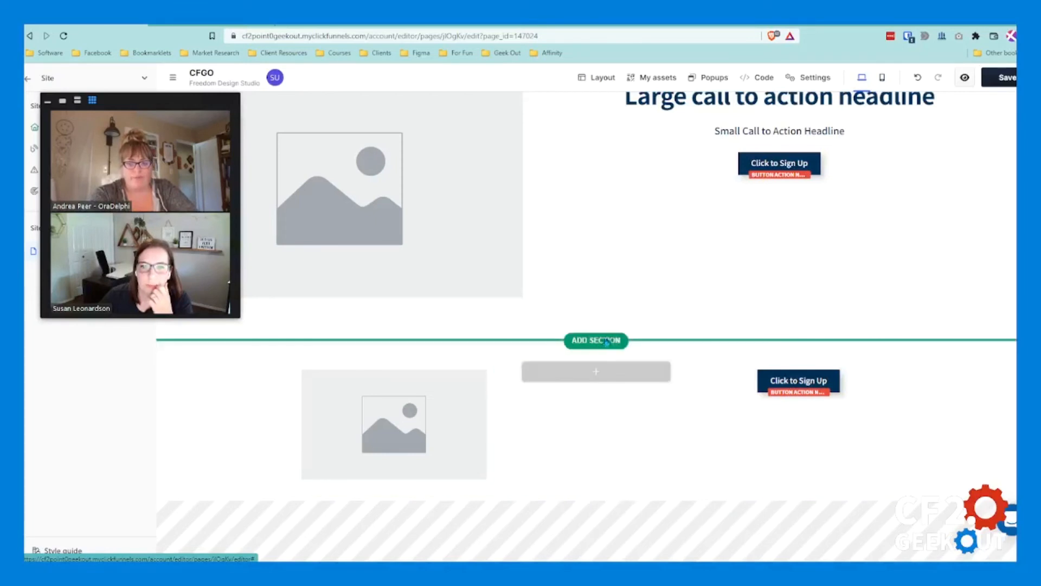
Examine the section and row libraries offered between the hero and the three-column row, leaving both without adding anything.
{"action": "left_click", "coordinate": [597, 339]}
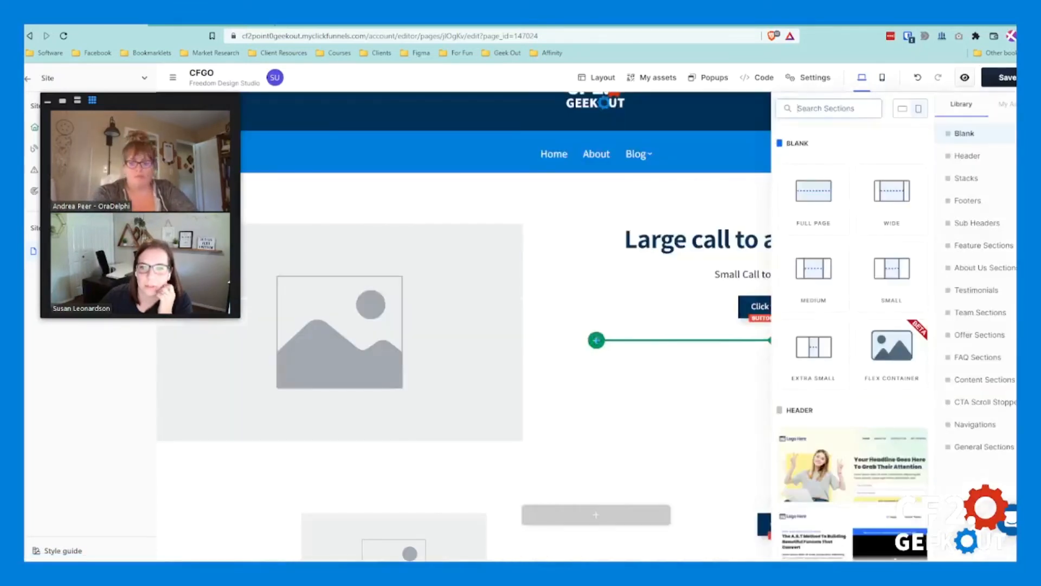
{"action": "left_click", "coordinate": [691, 403]}
{"action": "scroll", "coordinate": [617, 416], "scroll_direction": "down", "scroll_amount": 1}
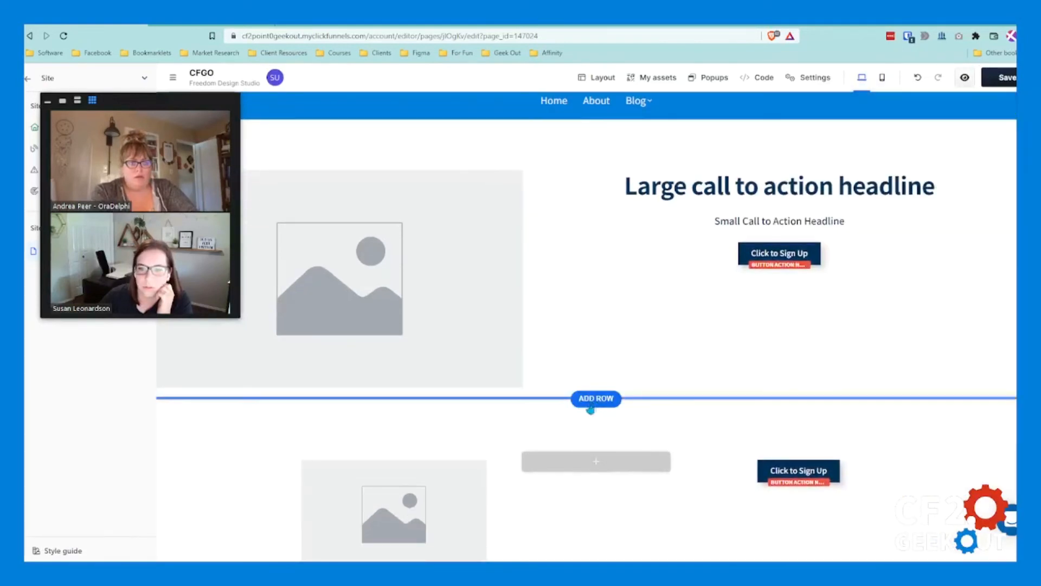
{"action": "left_click", "coordinate": [596, 400]}
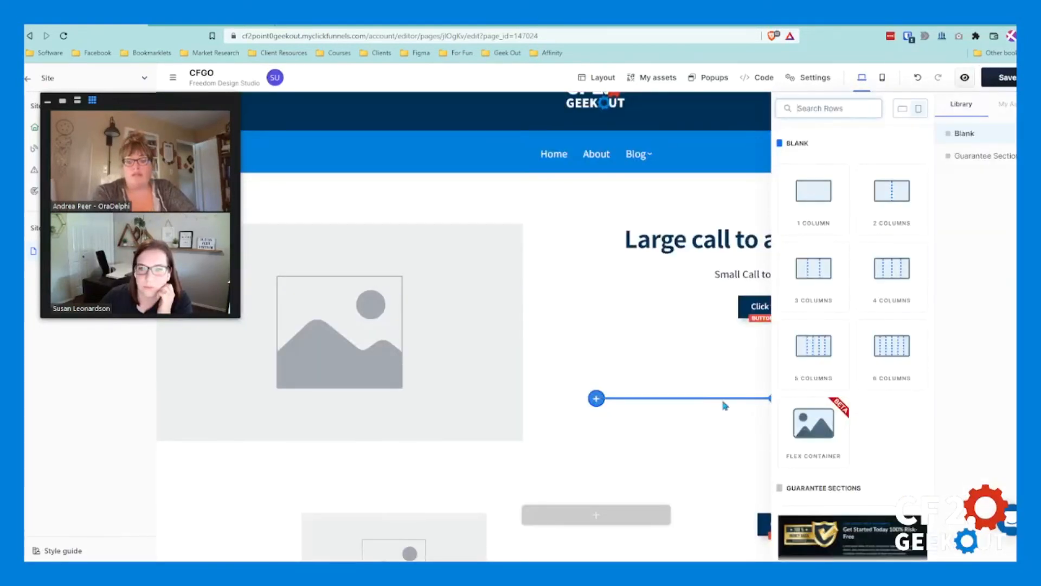
{"action": "left_click", "coordinate": [719, 353]}
{"action": "scroll", "coordinate": [601, 375], "scroll_direction": "down", "scroll_amount": 3}
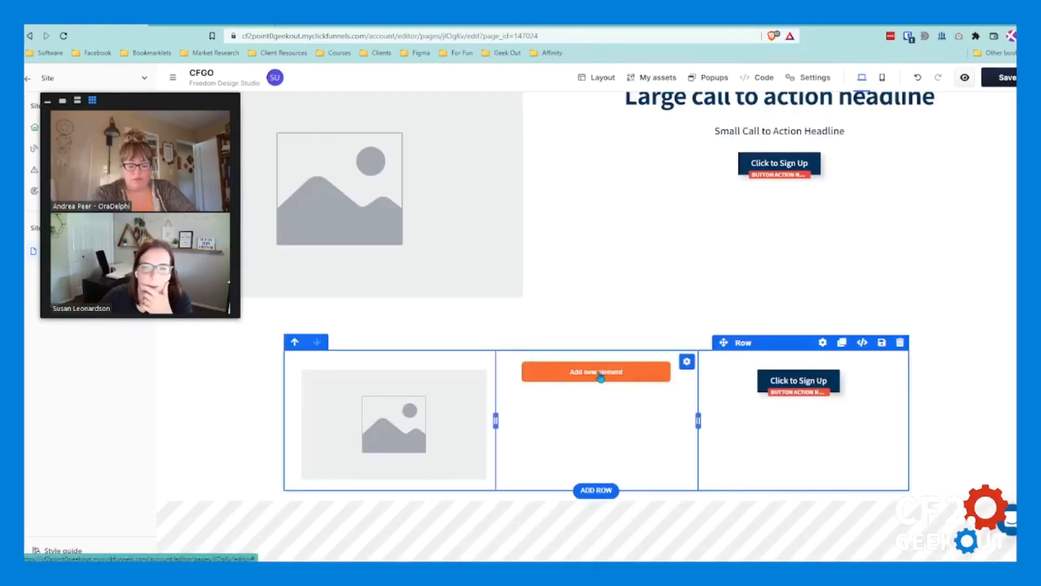
Add a sub-headline element to the empty middle column of the three-column row.
{"action": "left_click", "coordinate": [600, 376]}
{"action": "left_click", "coordinate": [815, 424]}
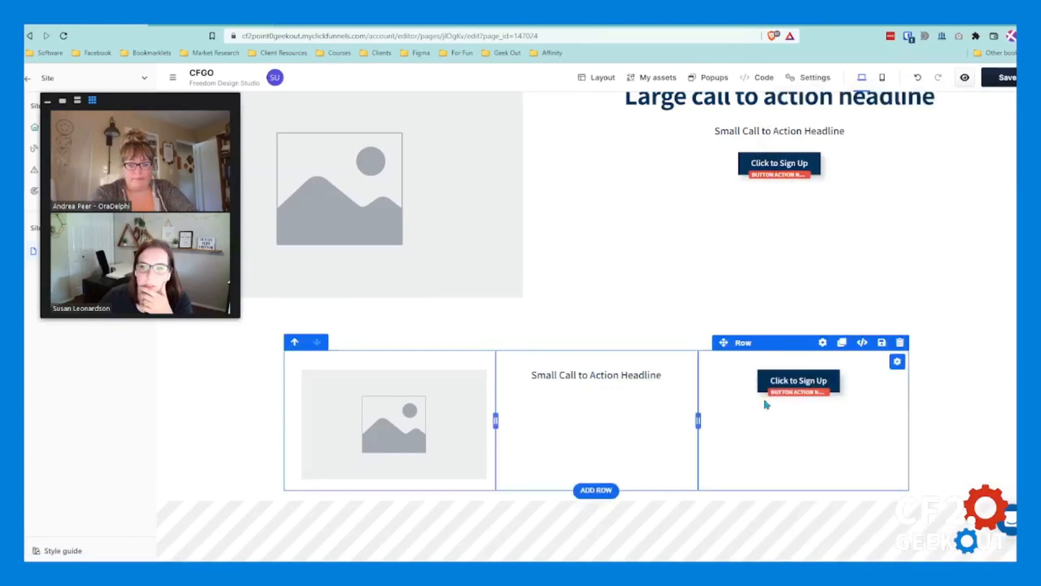
{"action": "left_click", "coordinate": [781, 421]}
{"action": "left_click", "coordinate": [782, 418]}
Clear the label text of the button in the three-column row's third column.
{"action": "scroll", "coordinate": [783, 415], "scroll_direction": "up", "scroll_amount": 3}
{"action": "scroll", "coordinate": [791, 489], "scroll_direction": "down", "scroll_amount": 1}
{"action": "left_click", "coordinate": [798, 471]}
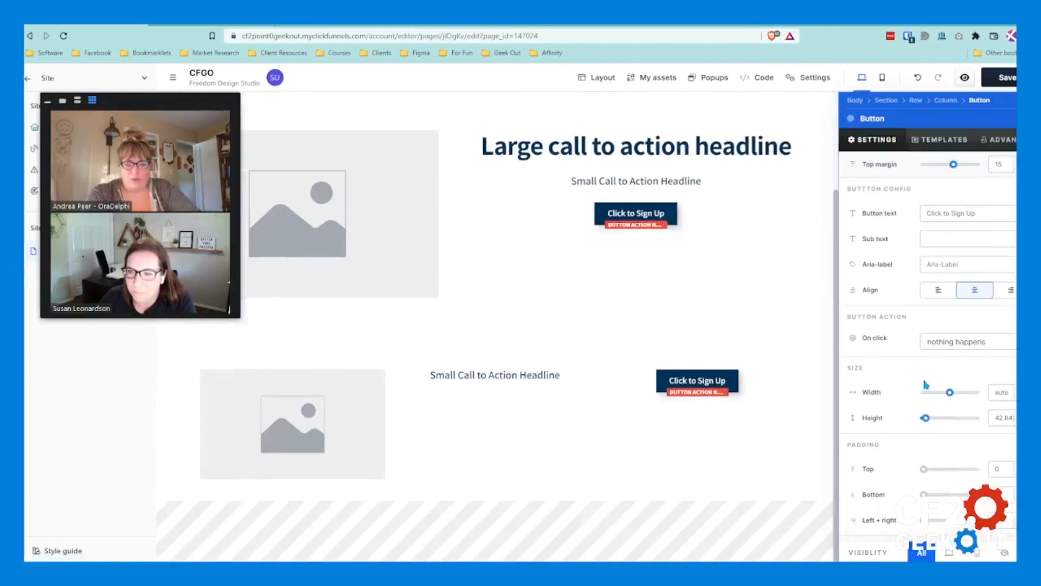
{"action": "scroll", "coordinate": [906, 392], "scroll_direction": "down", "scroll_amount": 3}
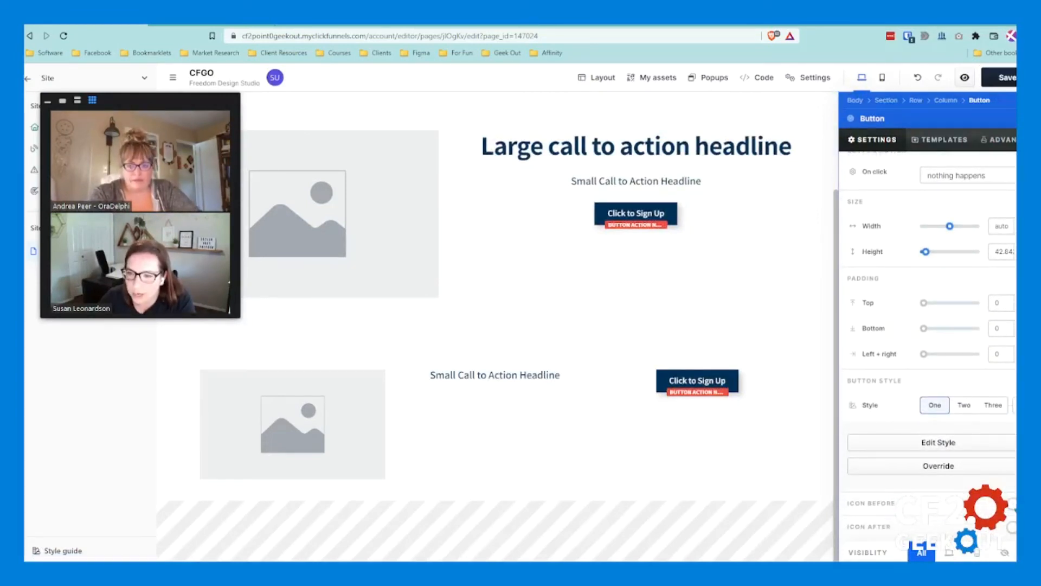
{"action": "scroll", "coordinate": [942, 300], "scroll_direction": "up", "scroll_amount": 3}
{"action": "left_click_drag", "start_coordinate": [978, 214], "coordinate": [868, 202]}
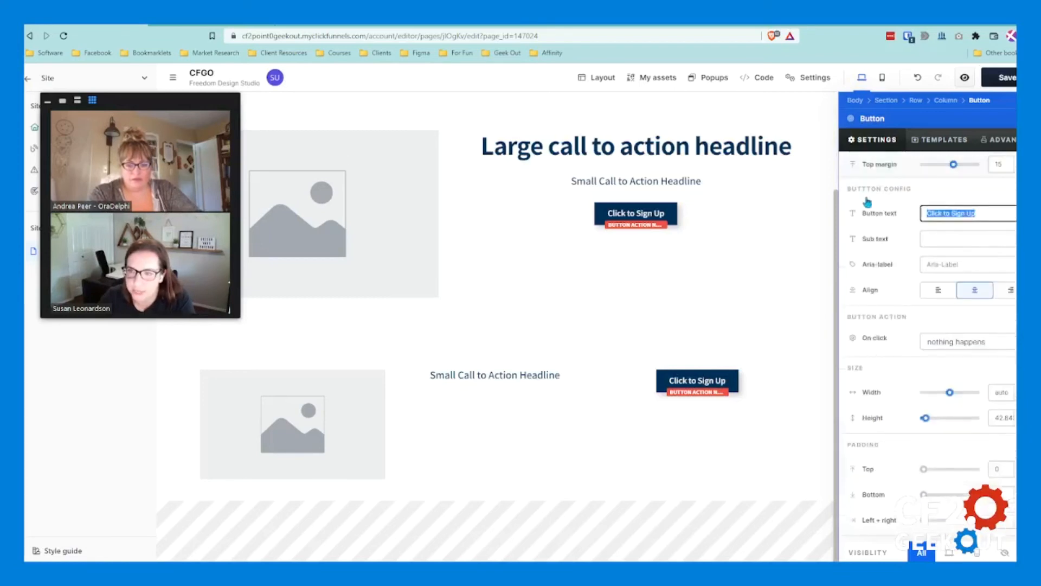
{"action": "key", "text": "BackSpace"}
Turn on the icon before the third-column button's text and choose fas fa-caret-right, searching the icons for "arrow" and "car".
{"action": "scroll", "coordinate": [960, 449], "scroll_direction": "down", "scroll_amount": 3}
{"action": "left_click", "coordinate": [1008, 506]}
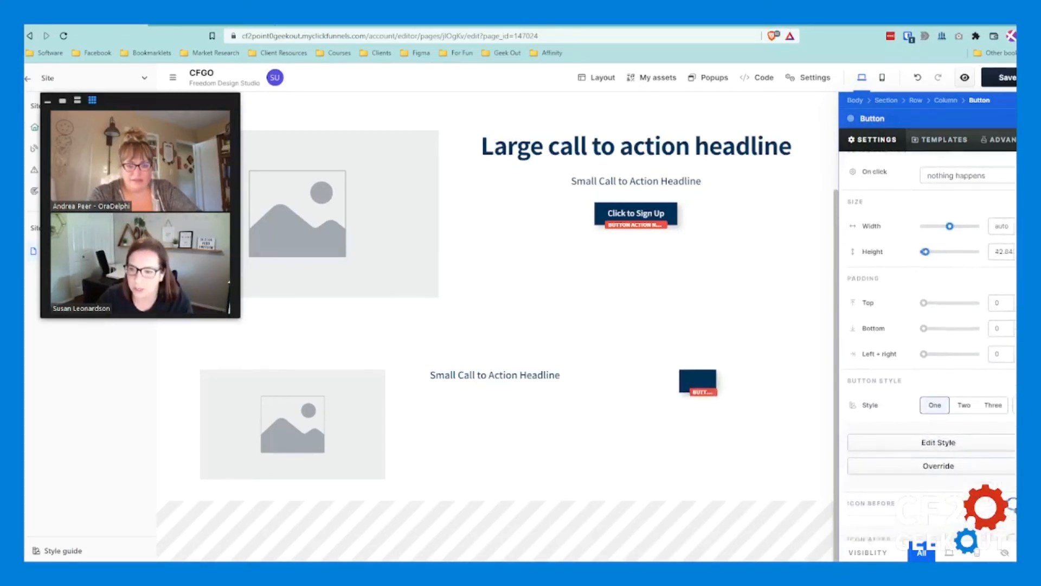
{"action": "scroll", "coordinate": [1013, 424], "scroll_direction": "down", "scroll_amount": 2}
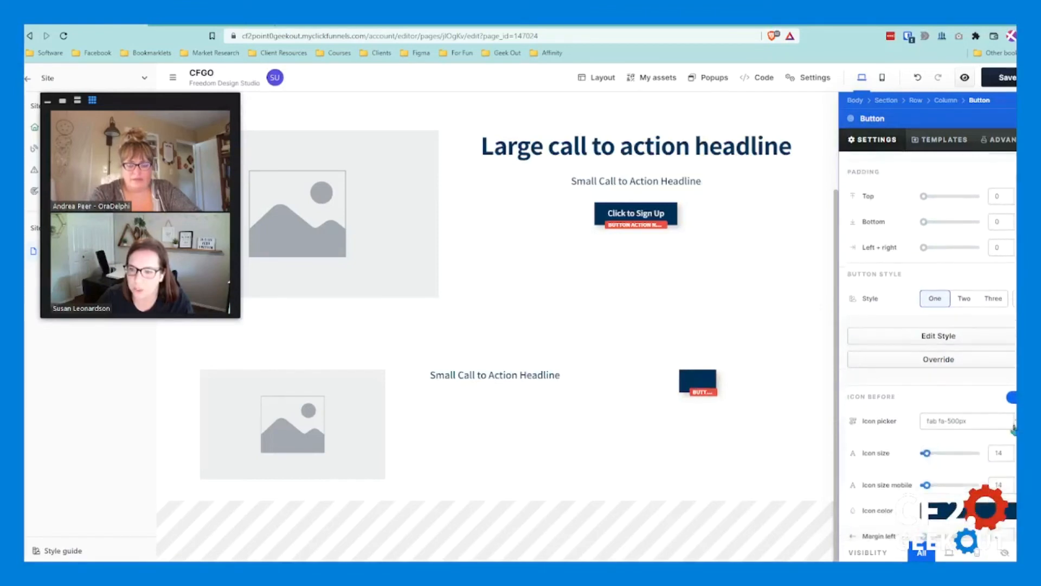
{"action": "left_click", "coordinate": [971, 422]}
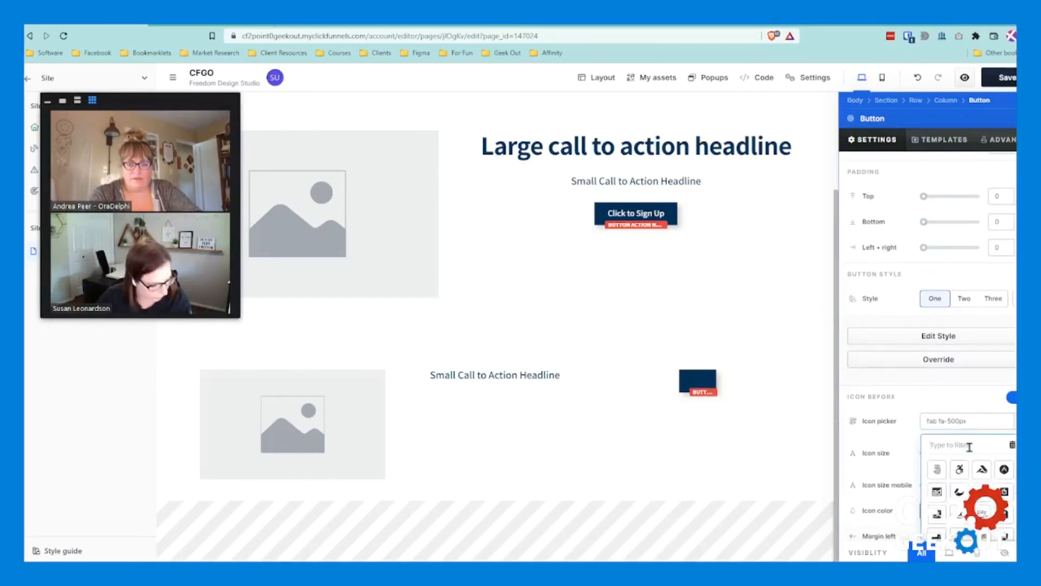
{"action": "type", "text": "arrow"}
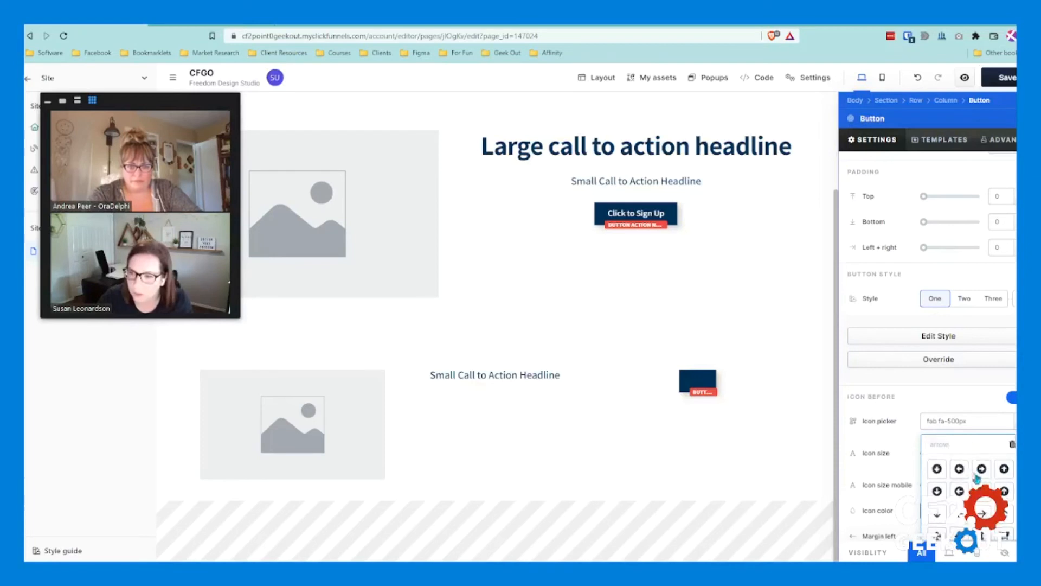
{"action": "scroll", "coordinate": [985, 513], "scroll_direction": "down", "scroll_amount": 2}
{"action": "scroll", "coordinate": [984, 510], "scroll_direction": "up", "scroll_amount": 2}
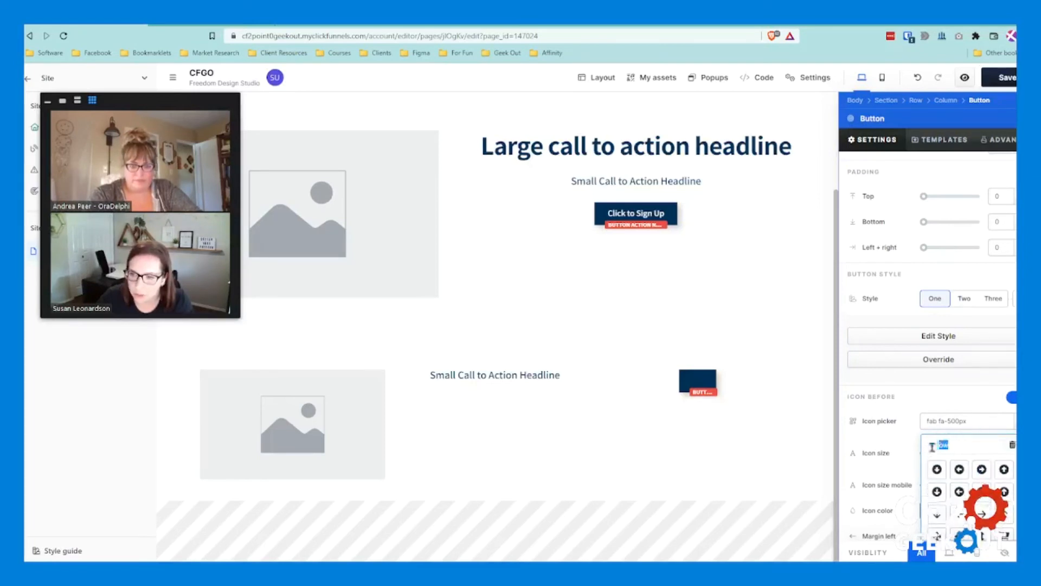
{"action": "scroll", "coordinate": [970, 469], "scroll_direction": "down", "scroll_amount": 1}
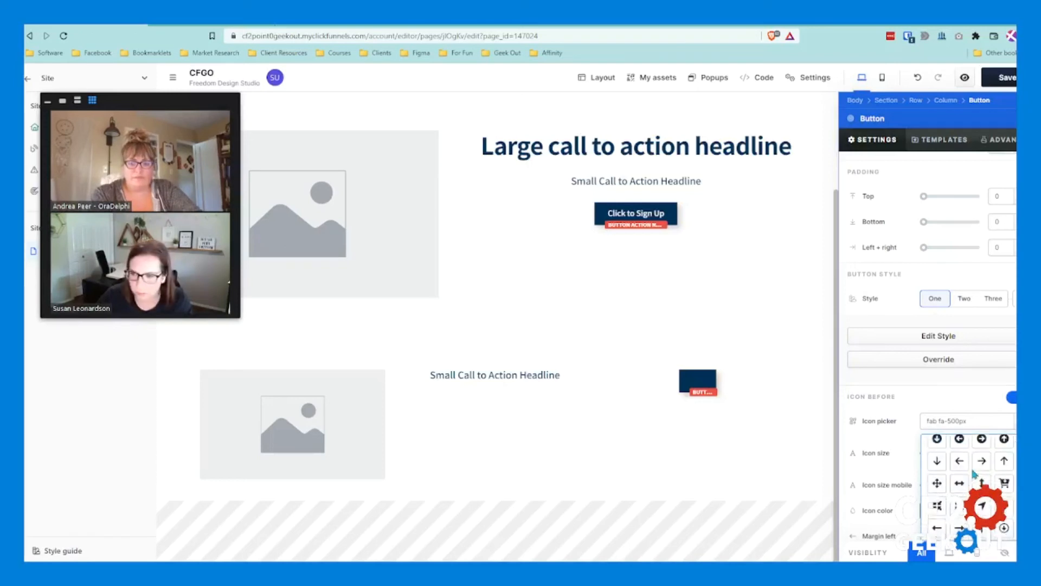
{"action": "scroll", "coordinate": [972, 473], "scroll_direction": "up", "scroll_amount": 2}
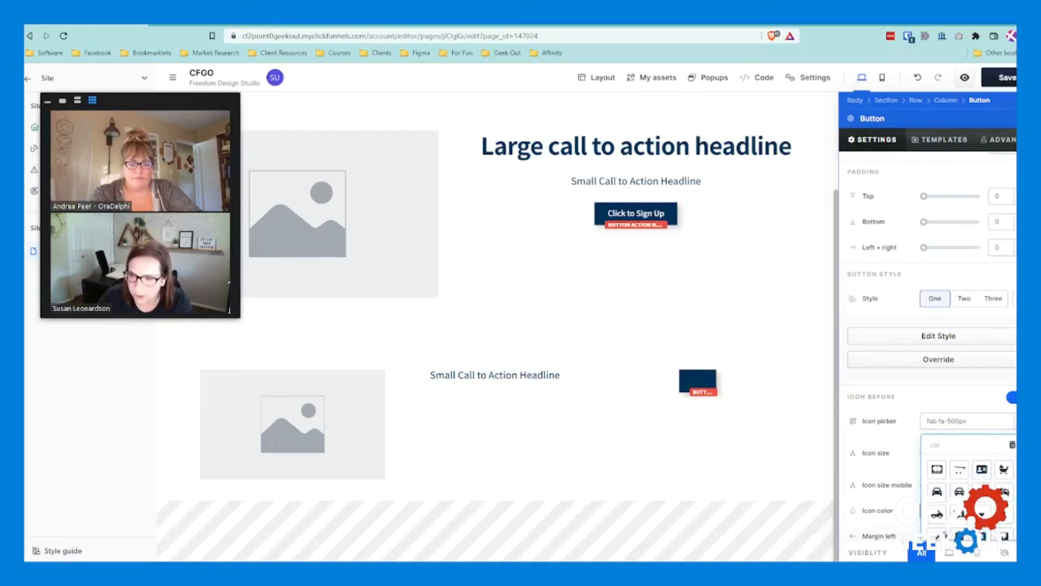
{"action": "scroll", "coordinate": [938, 495], "scroll_direction": "down", "scroll_amount": 2}
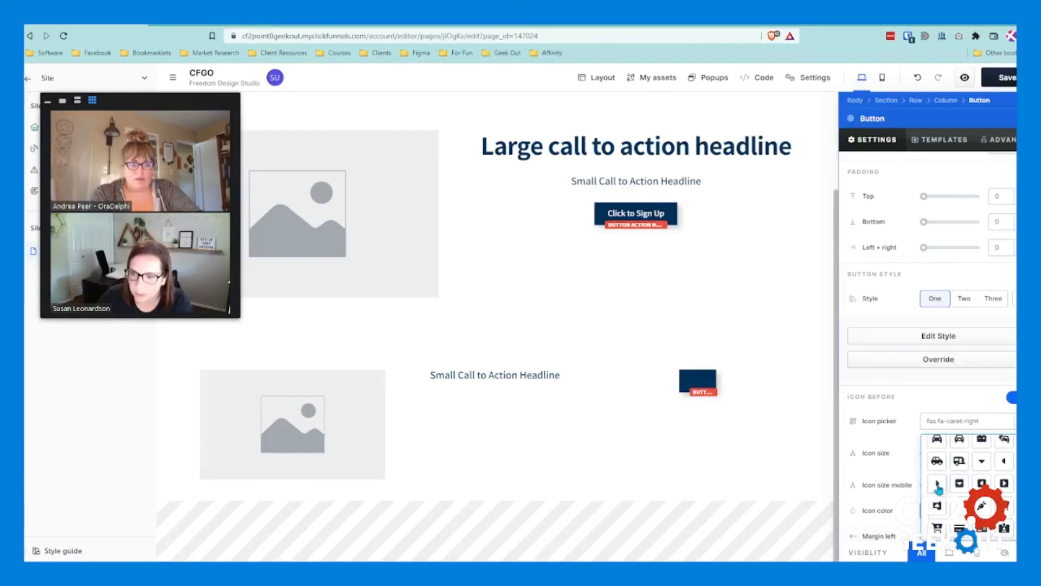
{"action": "left_click", "coordinate": [938, 483]}
Set the button icon's color to white (ffffff) and its size to 46.
{"action": "left_click", "coordinate": [943, 513]}
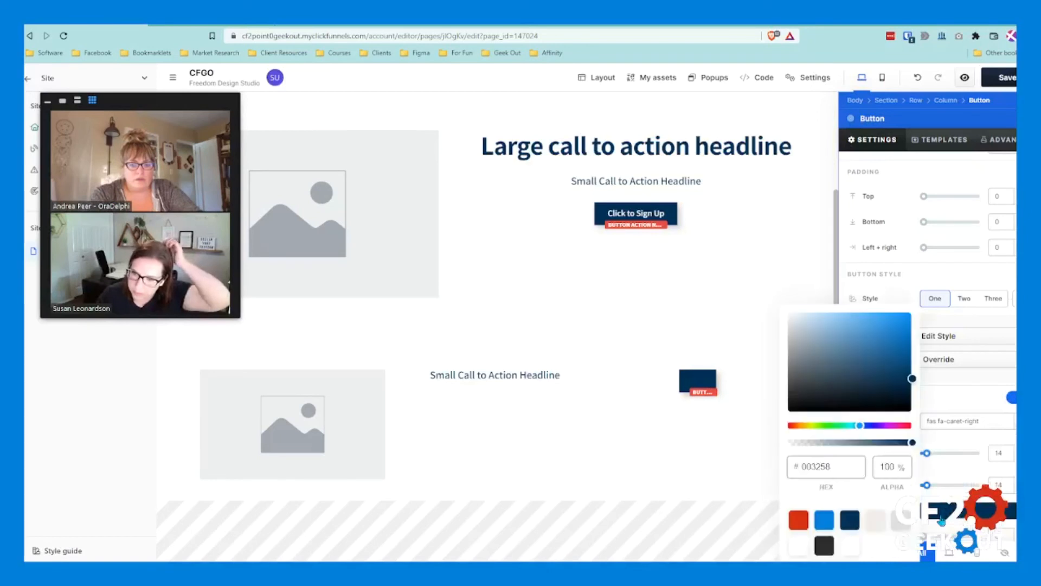
{"action": "left_click", "coordinate": [801, 547]}
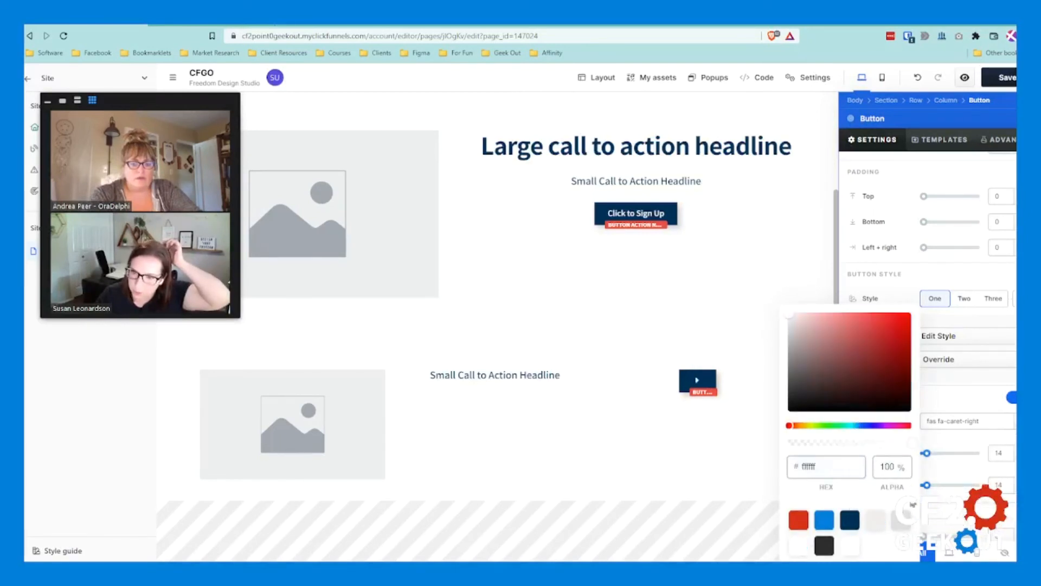
{"action": "left_click", "coordinate": [931, 477]}
{"action": "left_click_drag", "start_coordinate": [927, 454], "coordinate": [954, 454]}
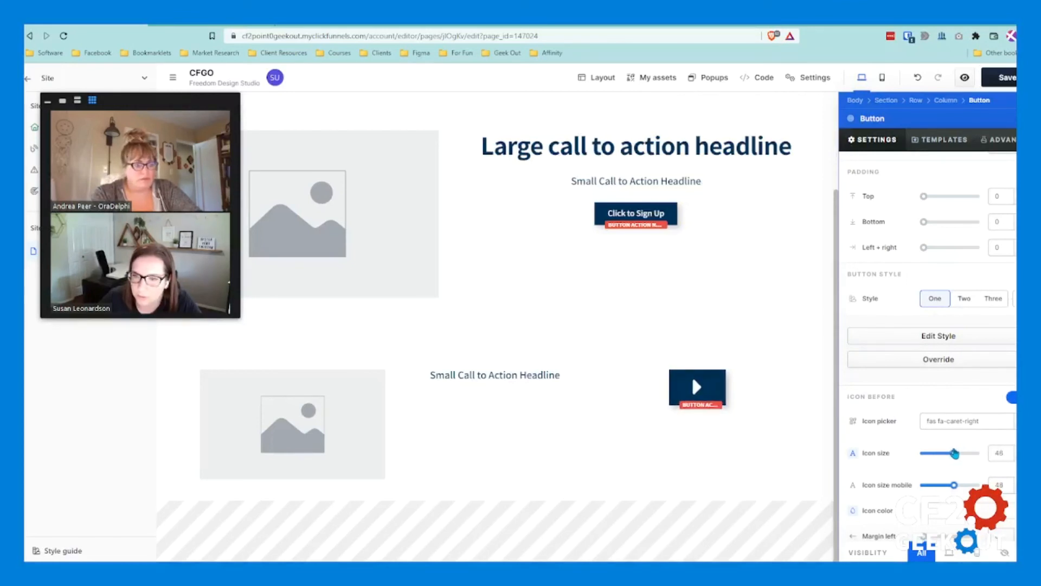
Look through the arrow button's icon margin, text, size, padding and style settings.
{"action": "scroll", "coordinate": [895, 477], "scroll_direction": "down", "scroll_amount": 2}
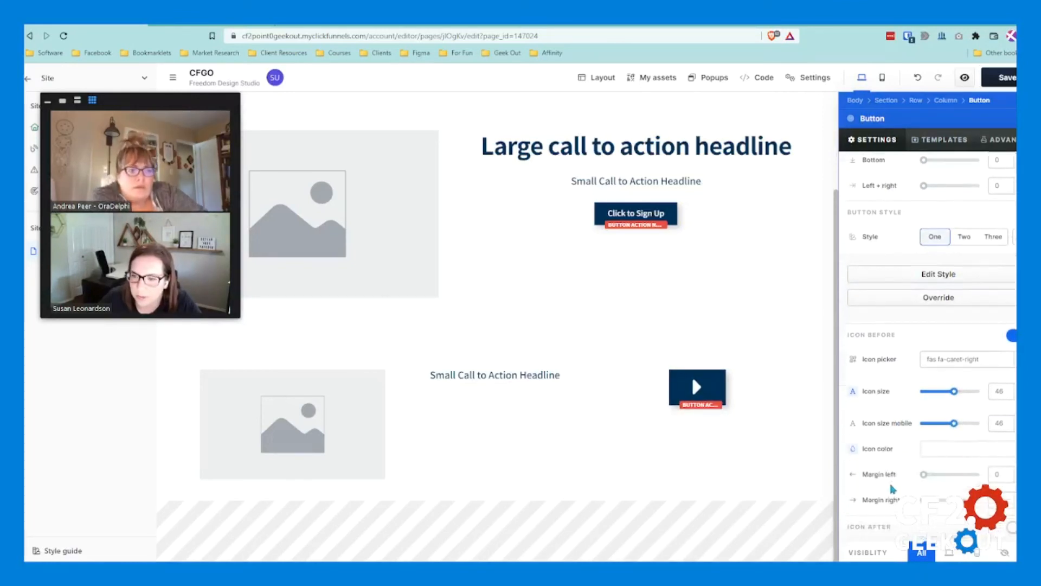
{"action": "scroll", "coordinate": [890, 339], "scroll_direction": "up", "scroll_amount": 7}
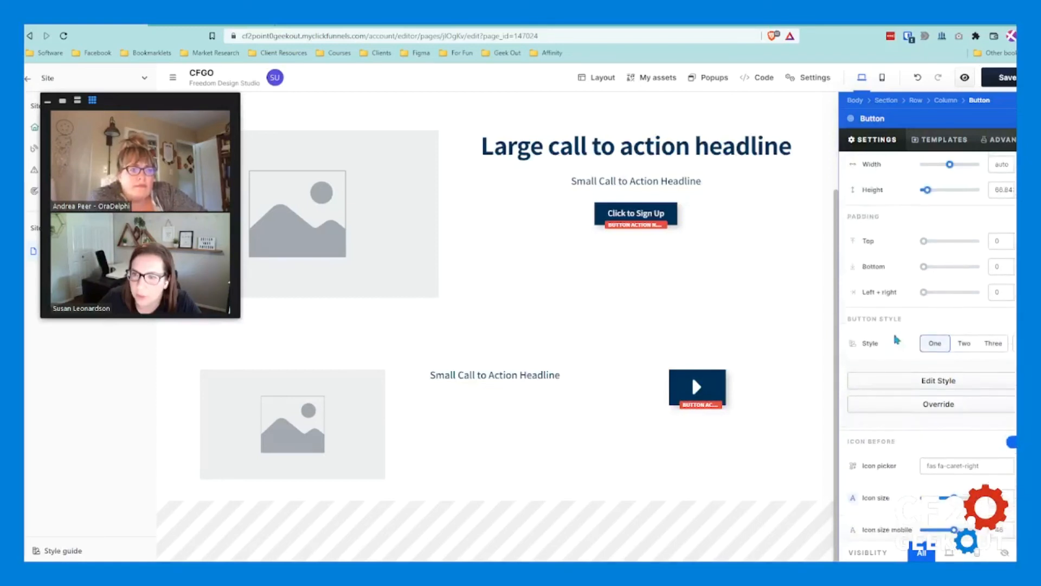
{"action": "scroll", "coordinate": [889, 335], "scroll_direction": "up", "scroll_amount": 4}
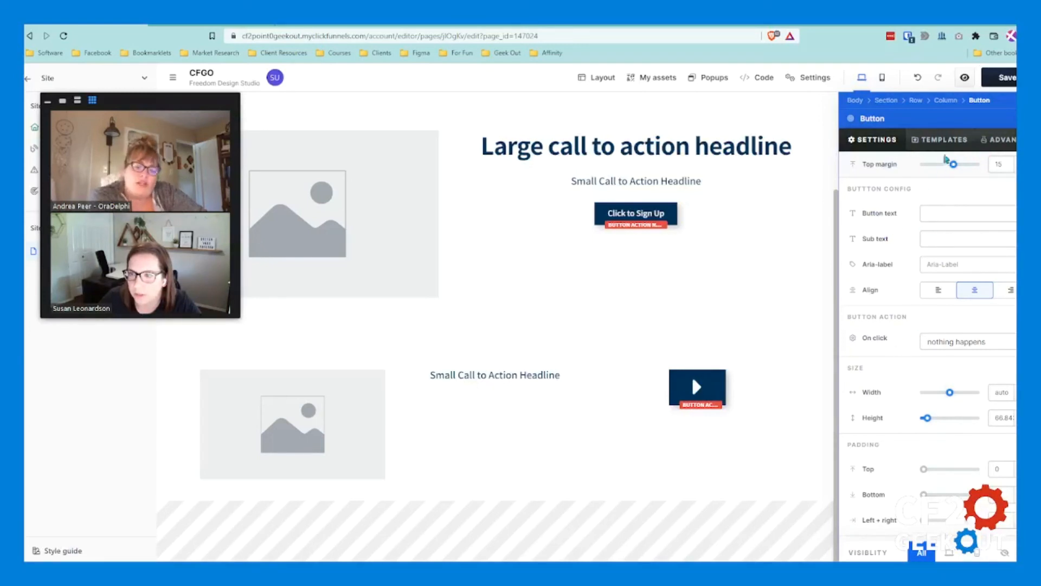
{"action": "scroll", "coordinate": [872, 407], "scroll_direction": "down", "scroll_amount": 5}
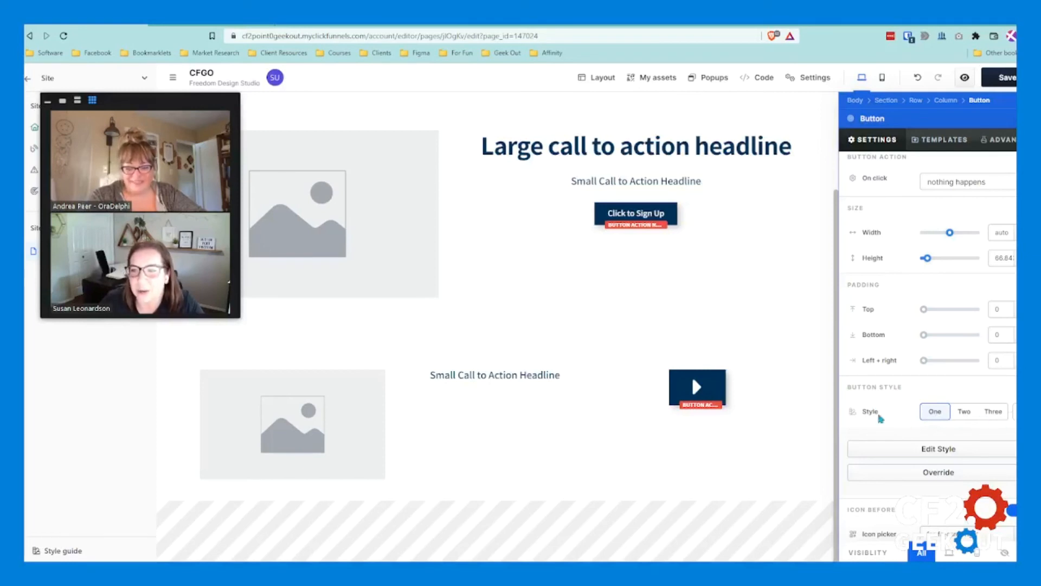
{"action": "scroll", "coordinate": [986, 396], "scroll_direction": "up", "scroll_amount": 2}
{"action": "scroll", "coordinate": [882, 407], "scroll_direction": "down", "scroll_amount": 2}
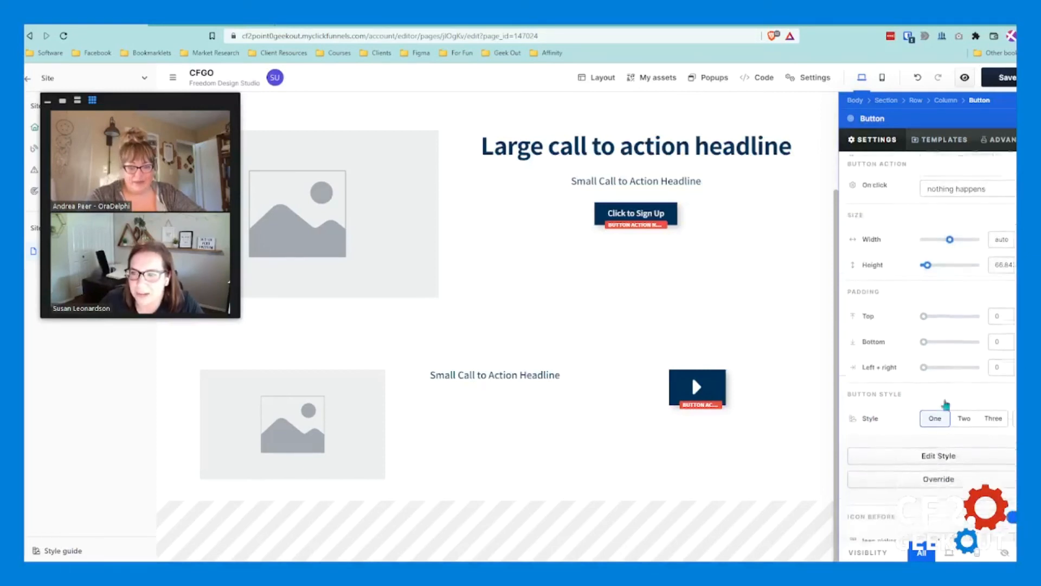
{"action": "scroll", "coordinate": [862, 420], "scroll_direction": "up", "scroll_amount": 1}
{"action": "scroll", "coordinate": [888, 443], "scroll_direction": "down", "scroll_amount": 1}
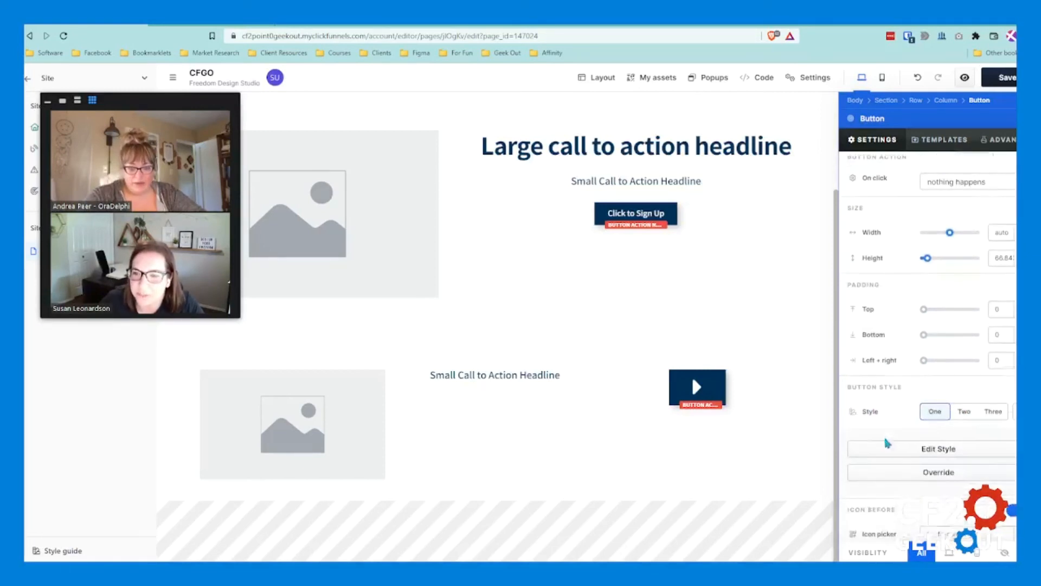
Compare button styles One, Two and Three on the arrow button and apply style Three.
{"action": "left_click", "coordinate": [968, 414]}
{"action": "left_click", "coordinate": [999, 416]}
{"action": "left_click", "coordinate": [939, 416]}
{"action": "left_click", "coordinate": [965, 413]}
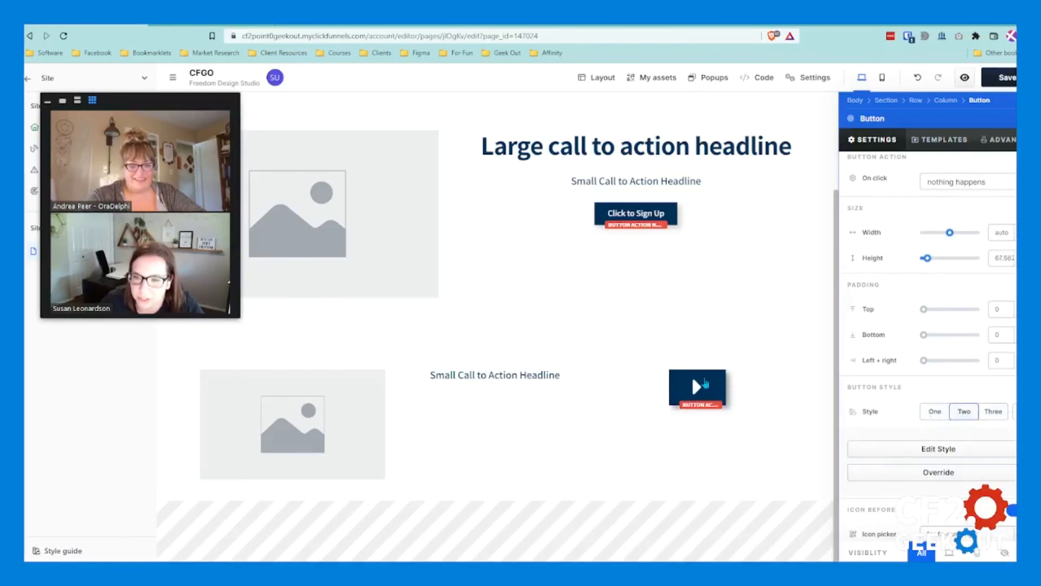
{"action": "left_click", "coordinate": [994, 412]}
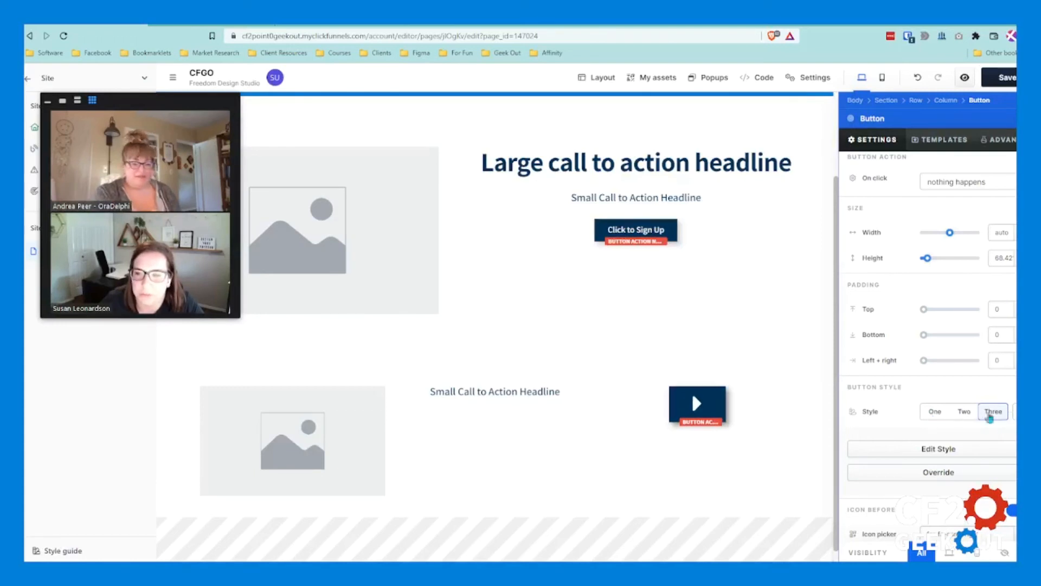
{"action": "left_click", "coordinate": [772, 421]}
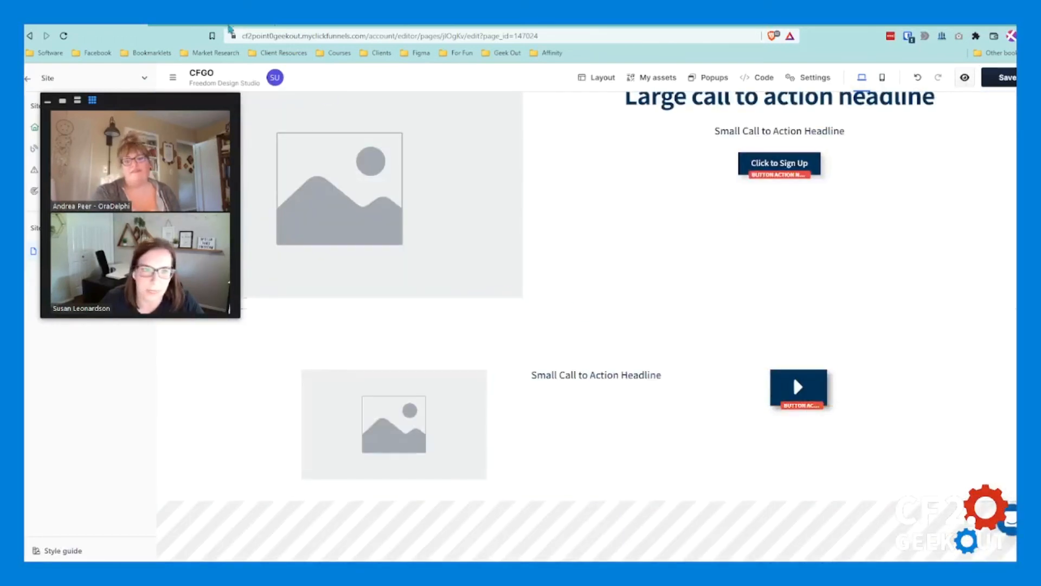
Check the arrow button on the marketingsecrets.com page, and reopen the third-column button's settings in the CFGO editor.
{"action": "left_click", "coordinate": [230, 25]}
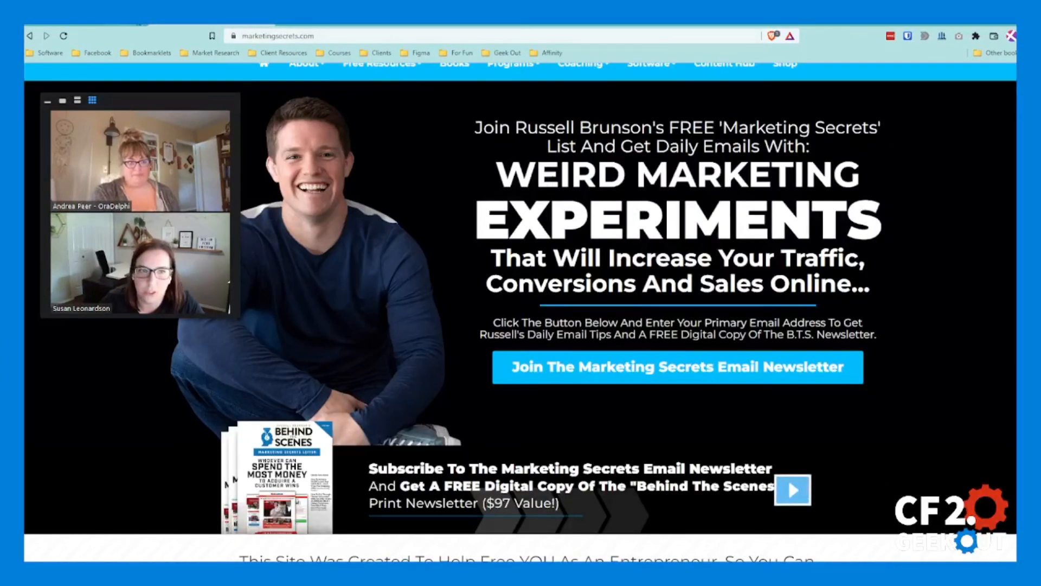
{"action": "left_click", "coordinate": [105, 26]}
{"action": "left_click", "coordinate": [798, 388]}
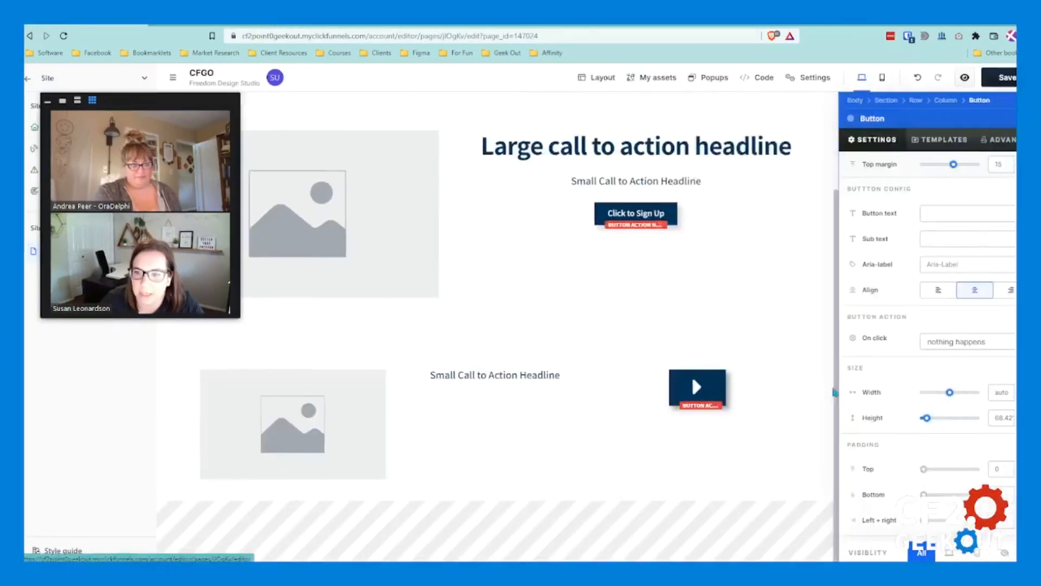
Override the arrow button's style and turn on a border in the palette's bright blue with a stroke size of 8.
{"action": "scroll", "coordinate": [898, 457], "scroll_direction": "down", "scroll_amount": 3}
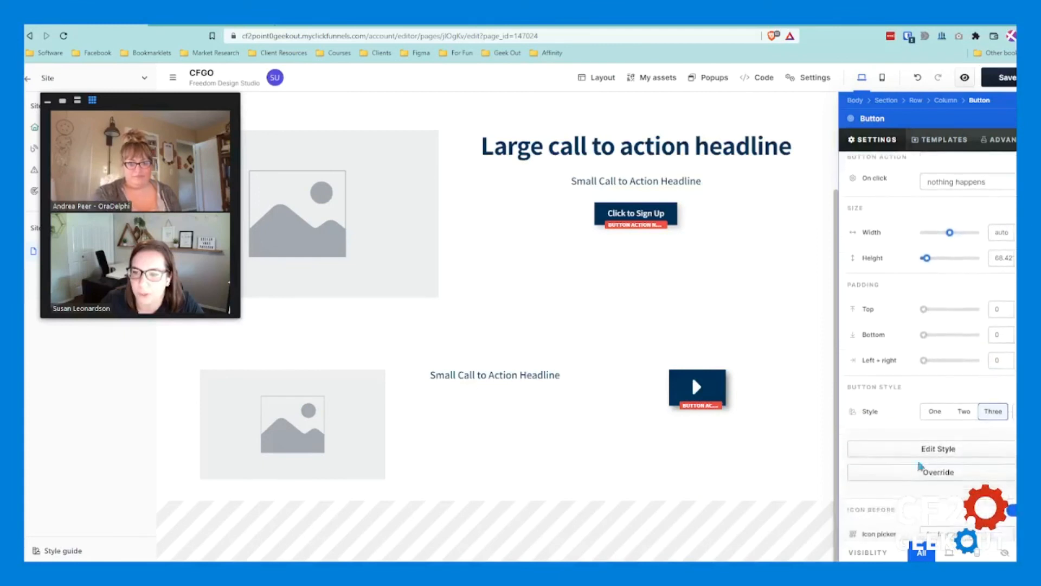
{"action": "scroll", "coordinate": [922, 461], "scroll_direction": "down", "scroll_amount": 6}
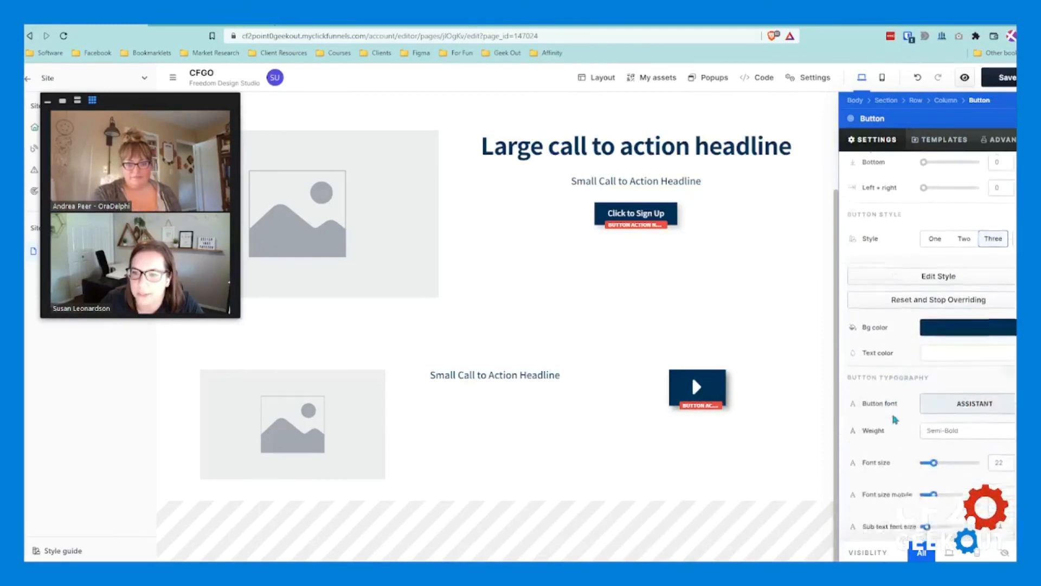
{"action": "scroll", "coordinate": [911, 404], "scroll_direction": "down", "scroll_amount": 1}
{"action": "left_click", "coordinate": [1012, 385]}
{"action": "scroll", "coordinate": [959, 445], "scroll_direction": "down", "scroll_amount": 1}
{"action": "left_click", "coordinate": [959, 448]}
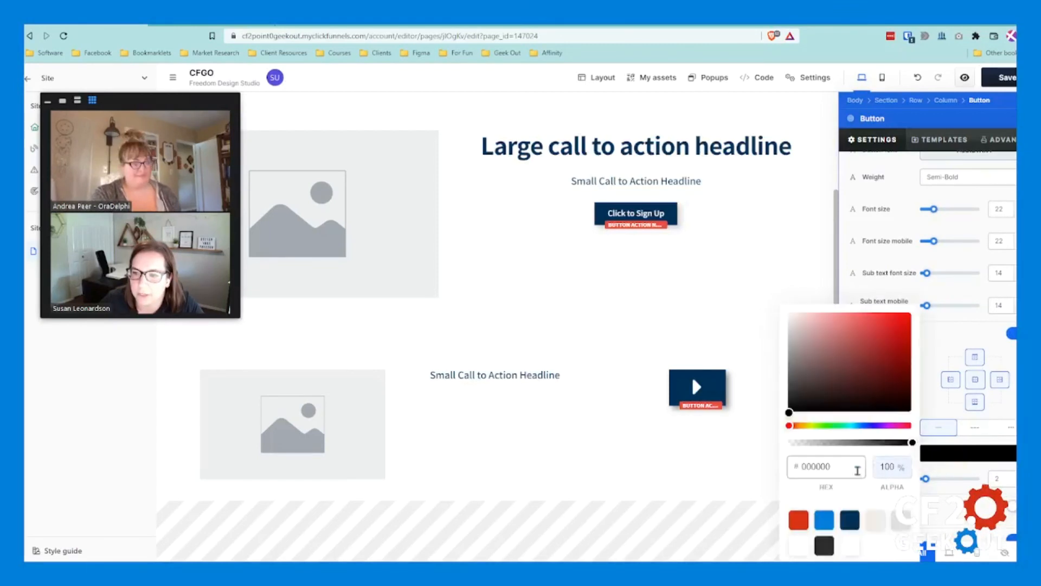
{"action": "left_click", "coordinate": [824, 522]}
{"action": "left_click", "coordinate": [940, 420]}
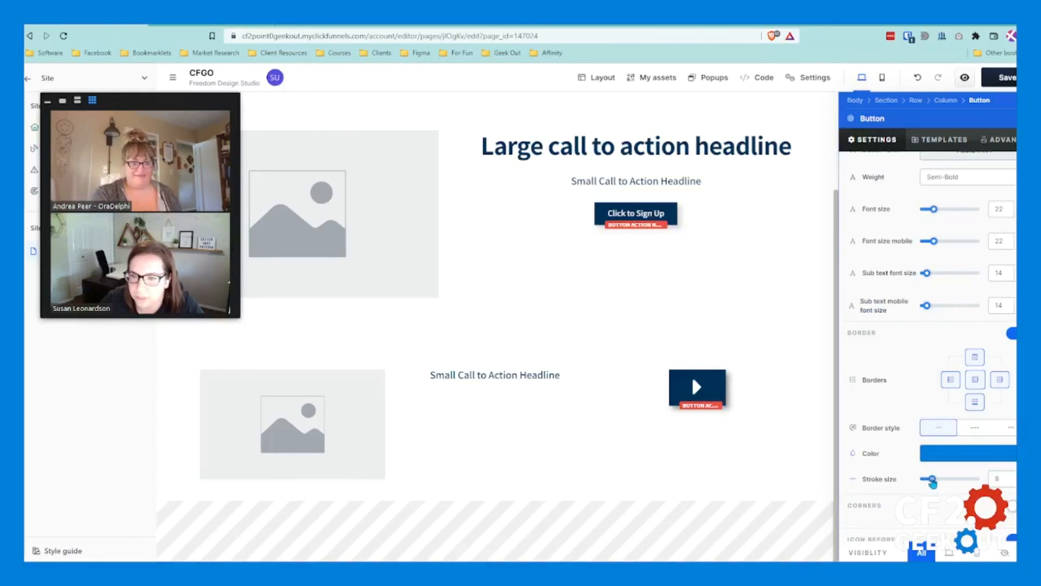
Try stroke sizes of 6 and 15 for the arrow button's border.
{"action": "scroll", "coordinate": [932, 480], "scroll_direction": "down", "scroll_amount": 1}
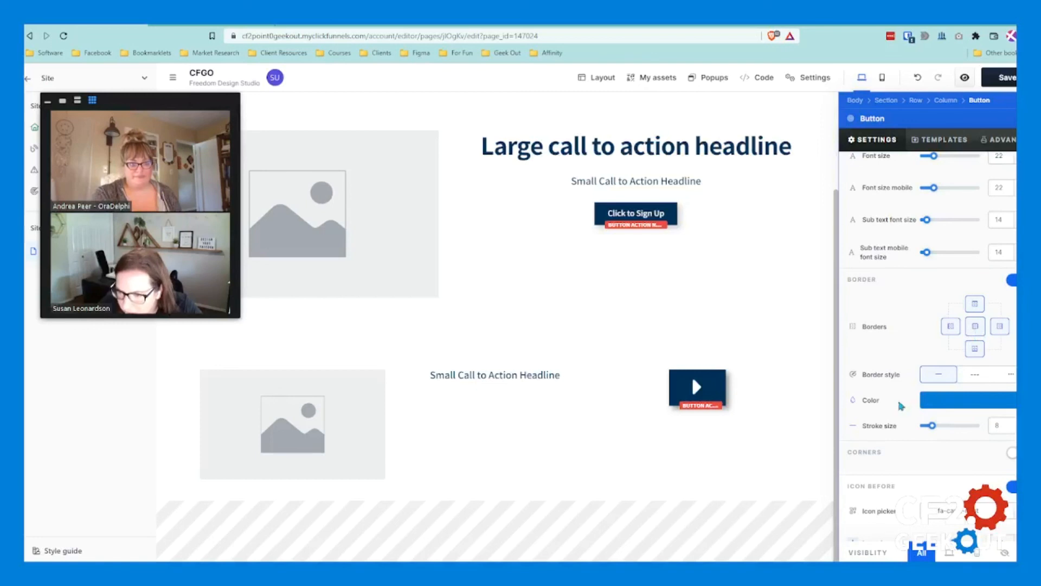
{"action": "mouse_move", "coordinate": [942, 429]}
{"action": "left_mouse_down"}
{"action": "mouse_move", "coordinate": [962, 428]}
{"action": "mouse_move", "coordinate": [937, 431]}
{"action": "left_mouse_up"}
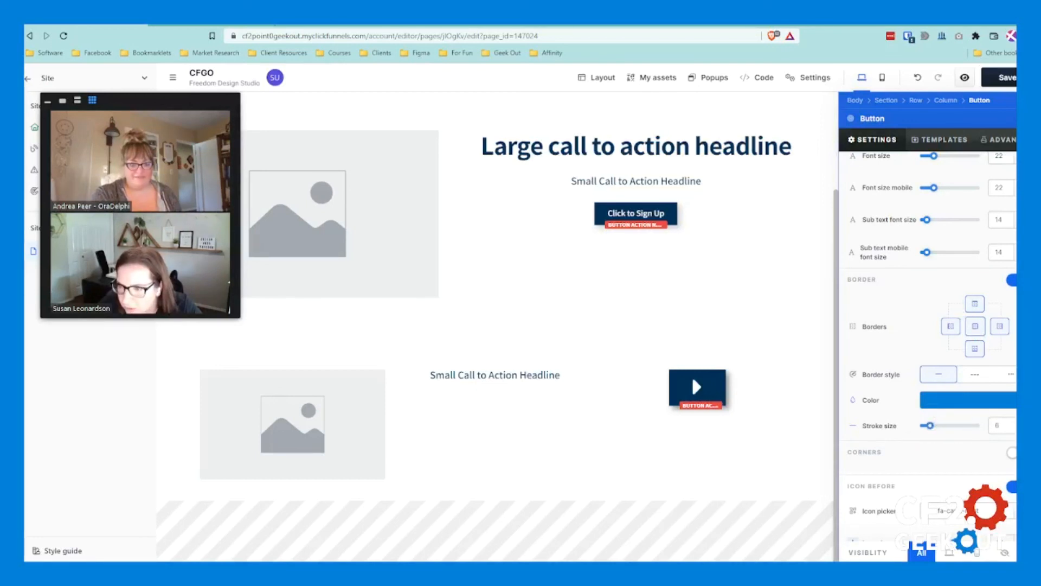
{"action": "scroll", "coordinate": [895, 408], "scroll_direction": "down", "scroll_amount": 1}
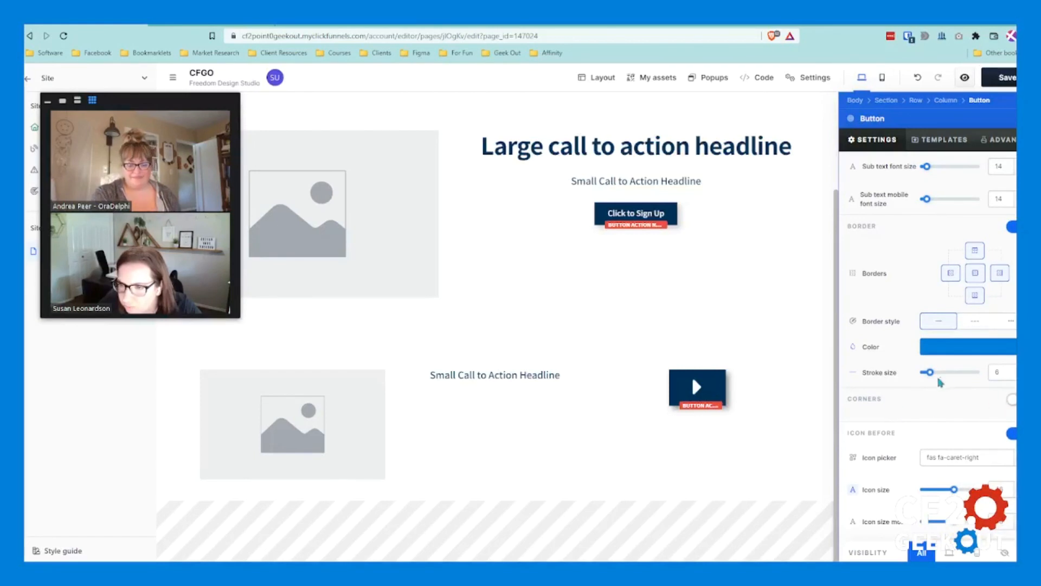
{"action": "left_click_drag", "start_coordinate": [929, 372], "coordinate": [938, 372]}
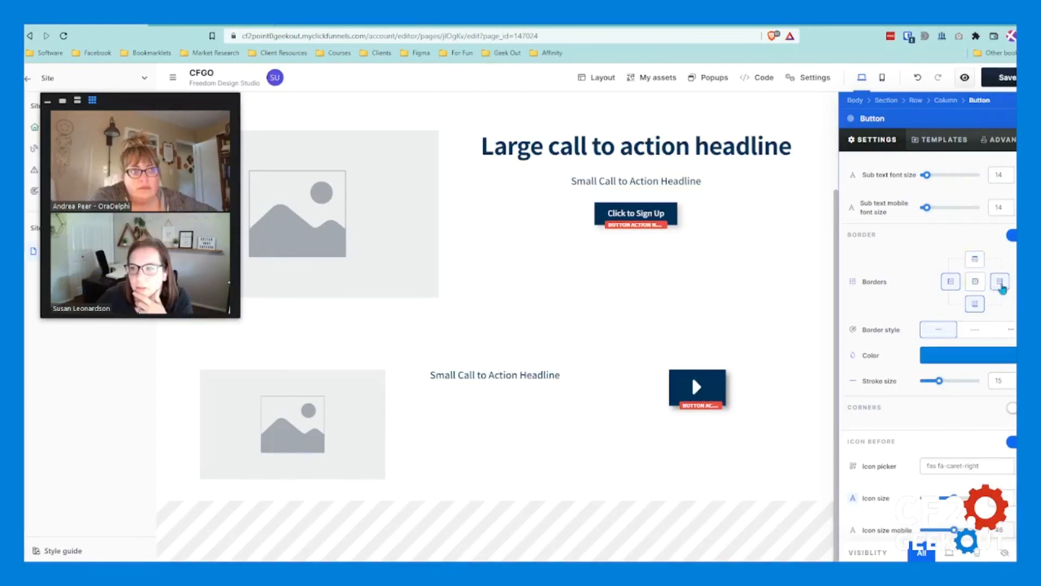
Try switching the arrow button's individual border sides off and on, with a stroke size of 35.
{"action": "left_click", "coordinate": [973, 305]}
{"action": "left_click", "coordinate": [953, 282]}
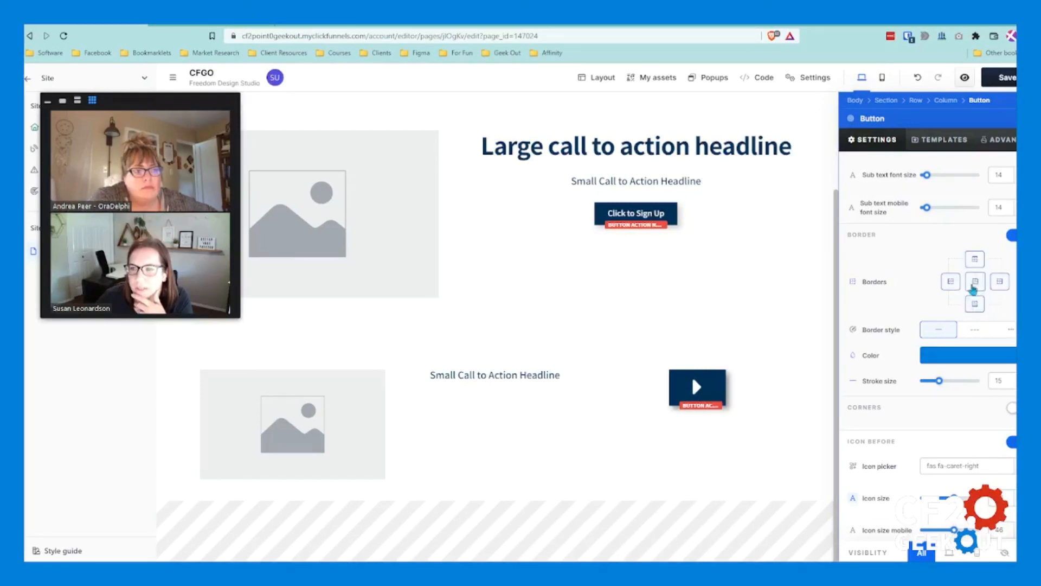
{"action": "left_click", "coordinate": [975, 281]}
{"action": "left_click_drag", "start_coordinate": [941, 381], "coordinate": [960, 380]}
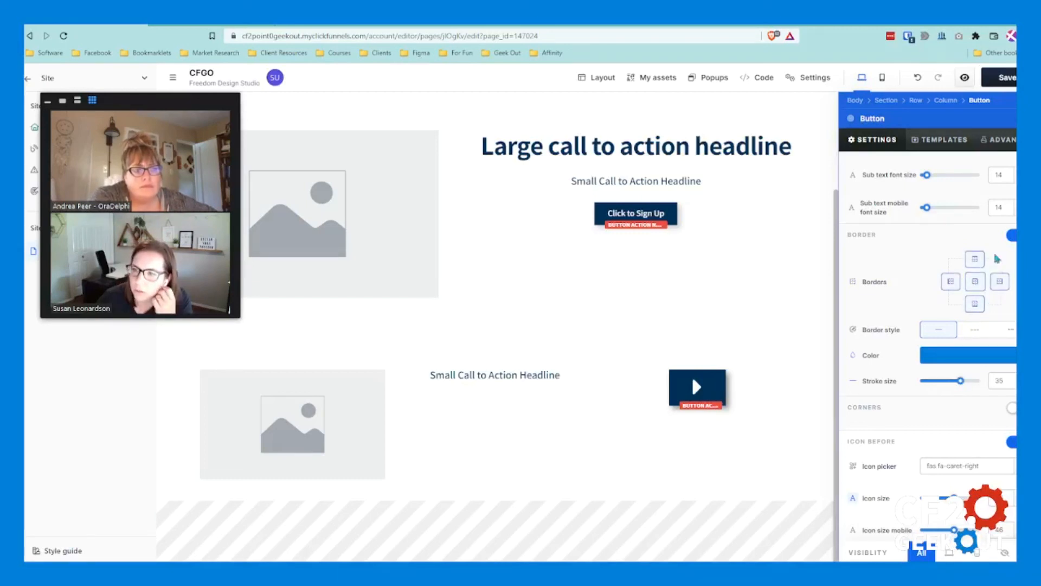
{"action": "left_click", "coordinate": [977, 286]}
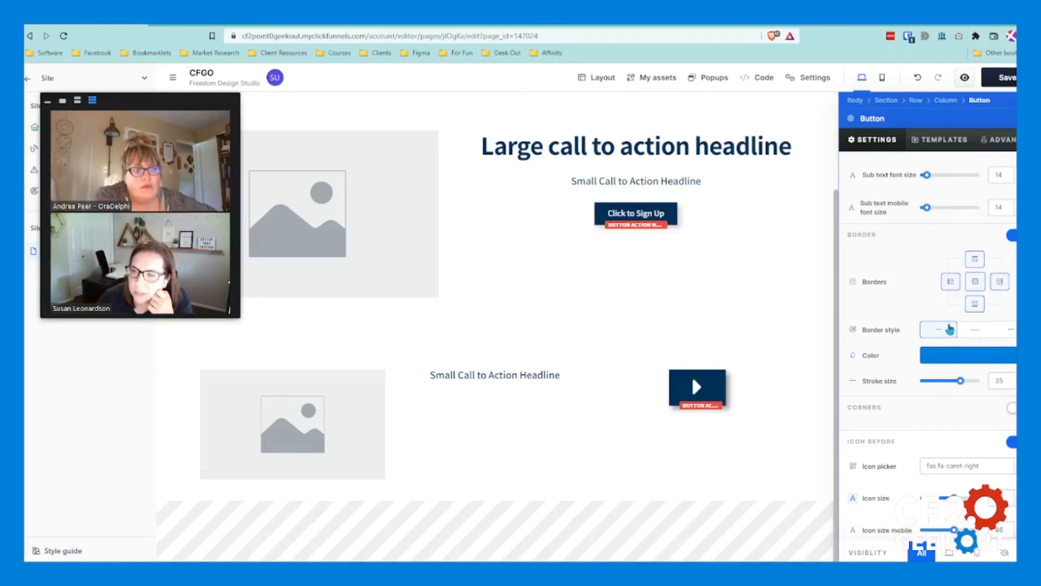
Try the dashed and dotted border styles on the arrow button, return to solid and set the stroke size to 4.
{"action": "left_click", "coordinate": [974, 332]}
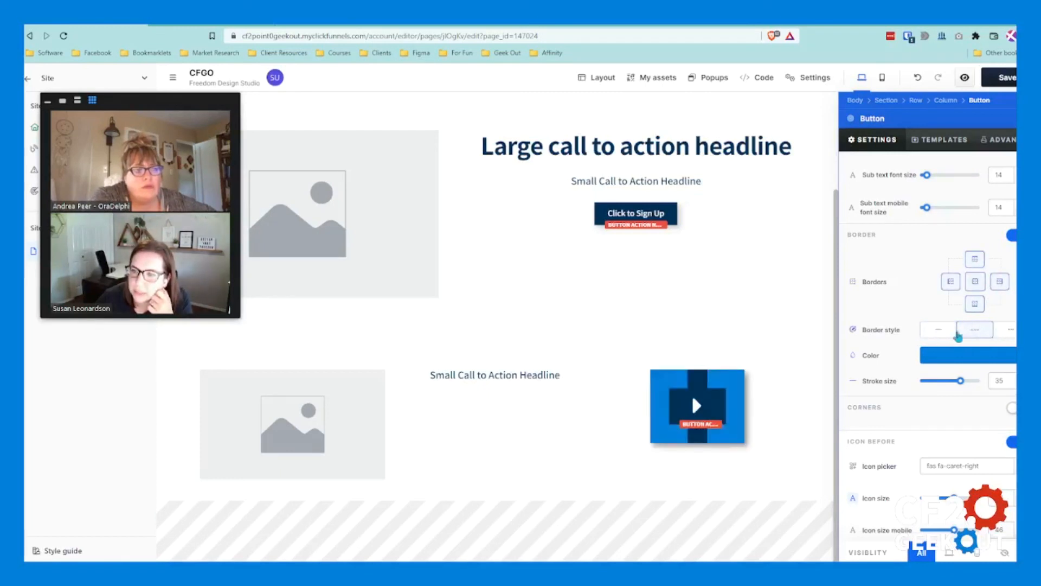
{"action": "left_click", "coordinate": [936, 333]}
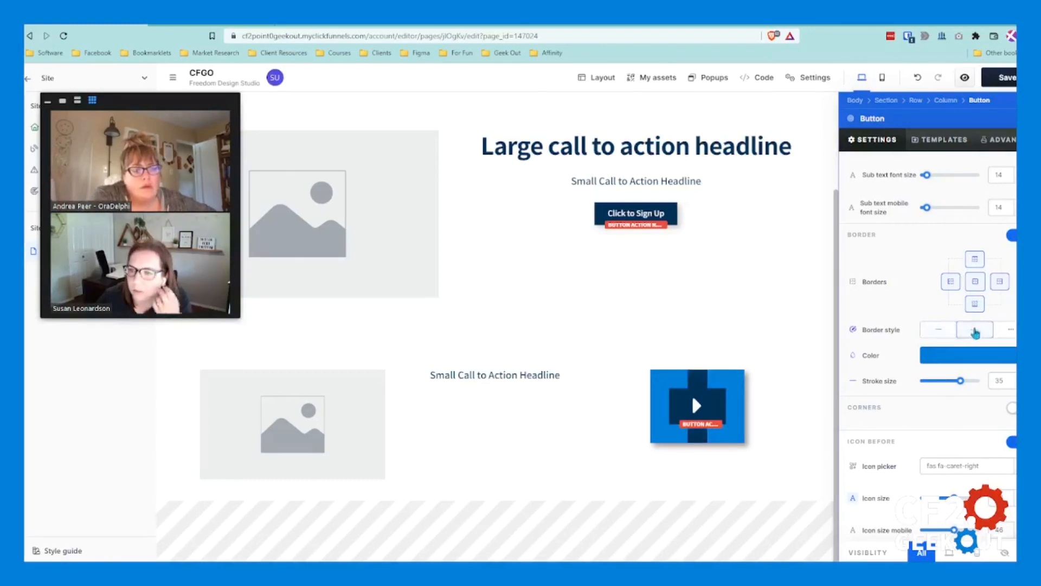
{"action": "left_click", "coordinate": [1006, 331]}
{"action": "left_click", "coordinate": [938, 334]}
{"action": "left_click_drag", "start_coordinate": [961, 381], "coordinate": [927, 383]}
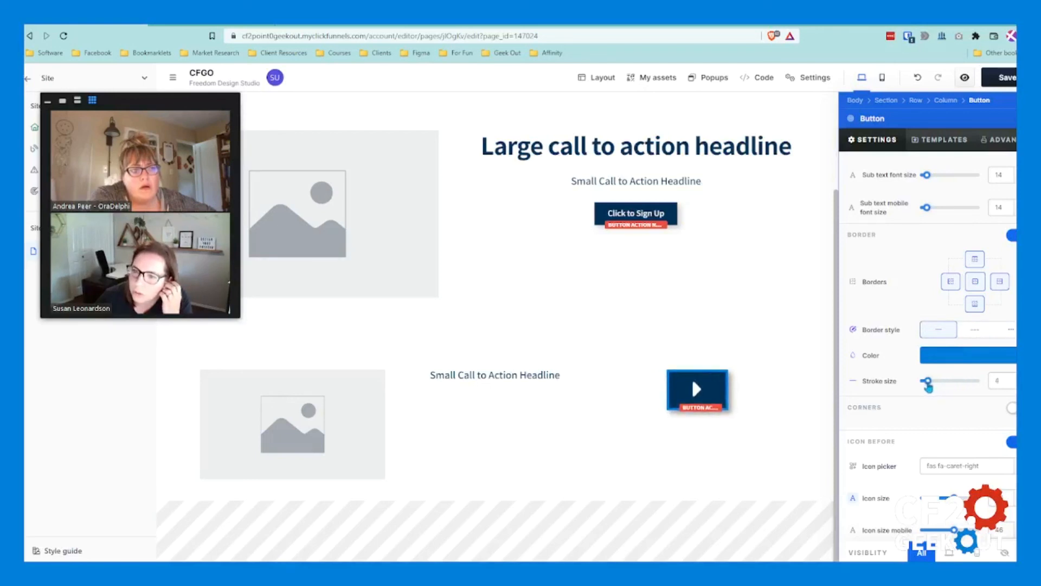